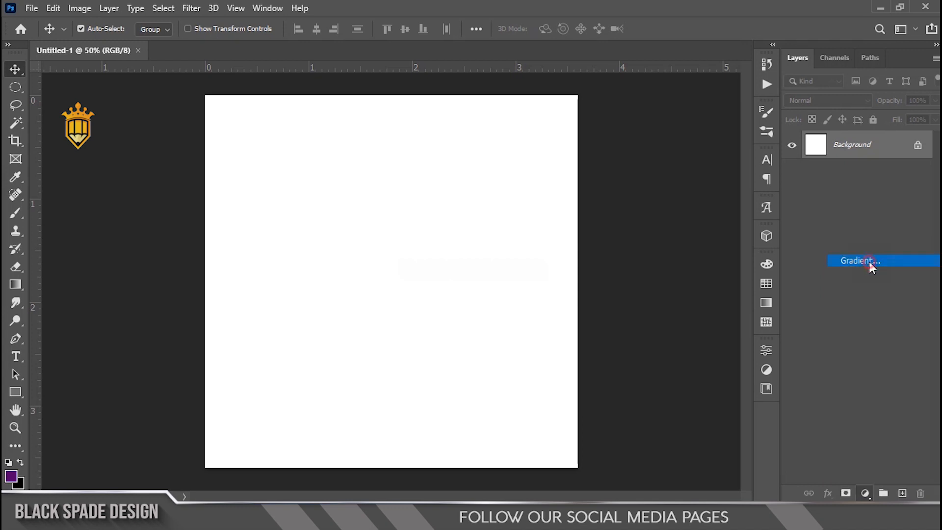
# - Add a gradient fill layer using the black-to-dark-red preset, with Radial style, reversed, and a scale of about 199%
pyautogui.click(811, 247)
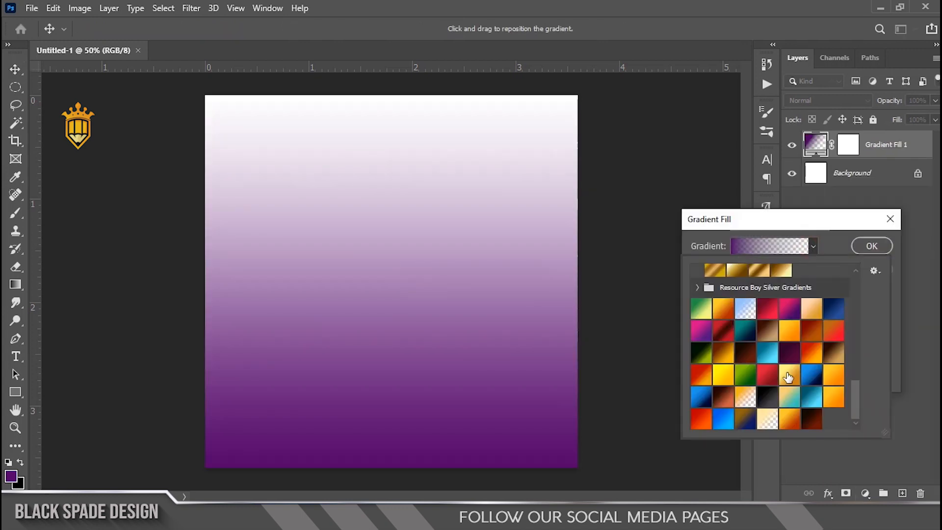
pyautogui.click(813, 423)
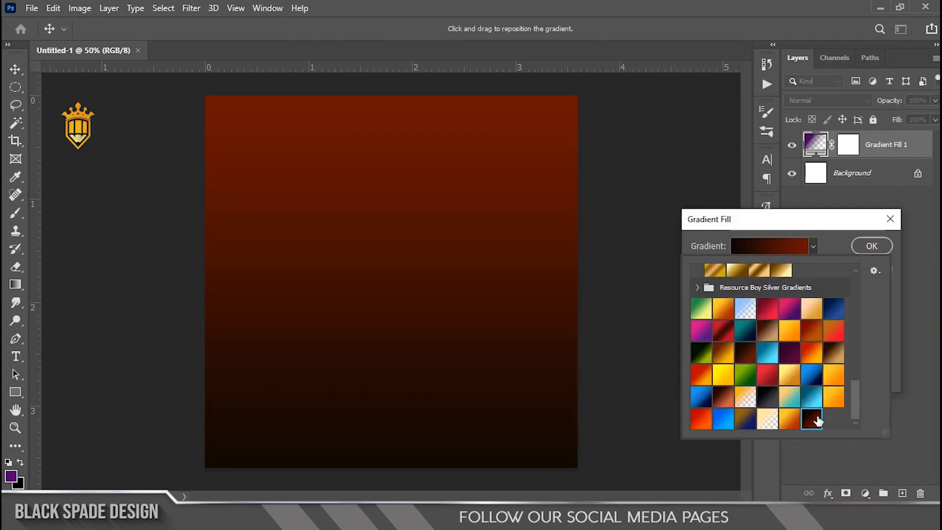
pyautogui.click(824, 219)
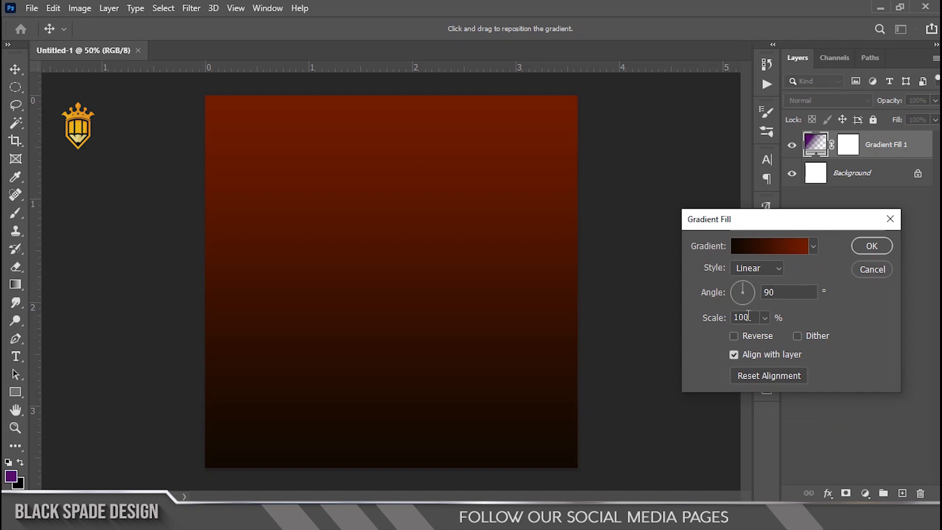
pyautogui.click(760, 269)
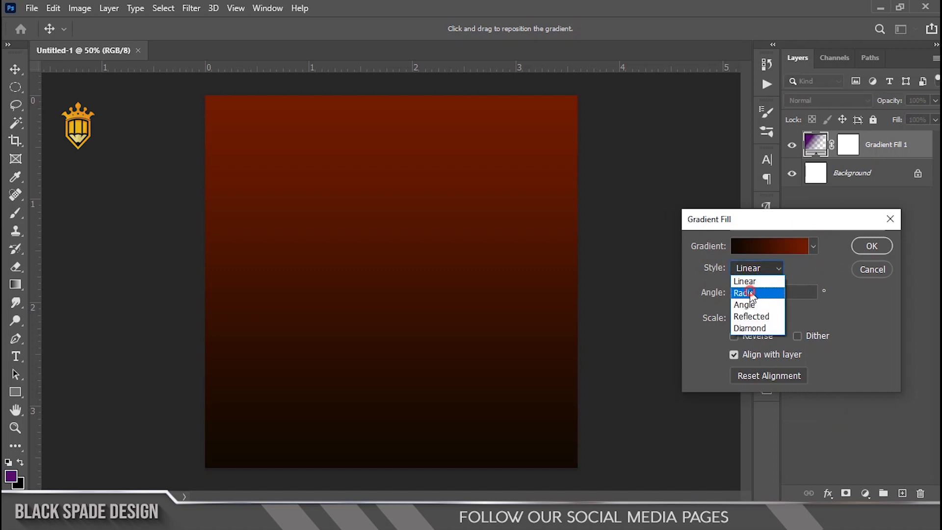
pyautogui.click(750, 293)
pyautogui.click(736, 336)
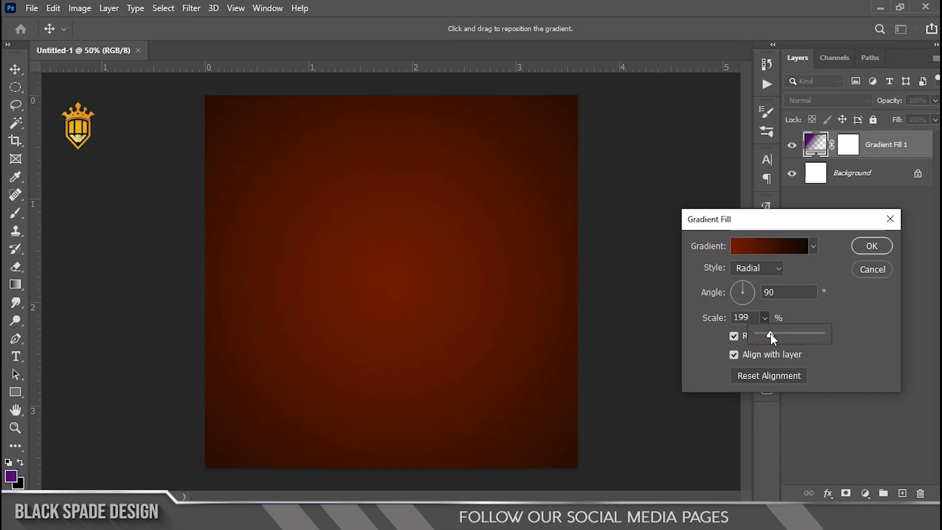
pyautogui.click(859, 246)
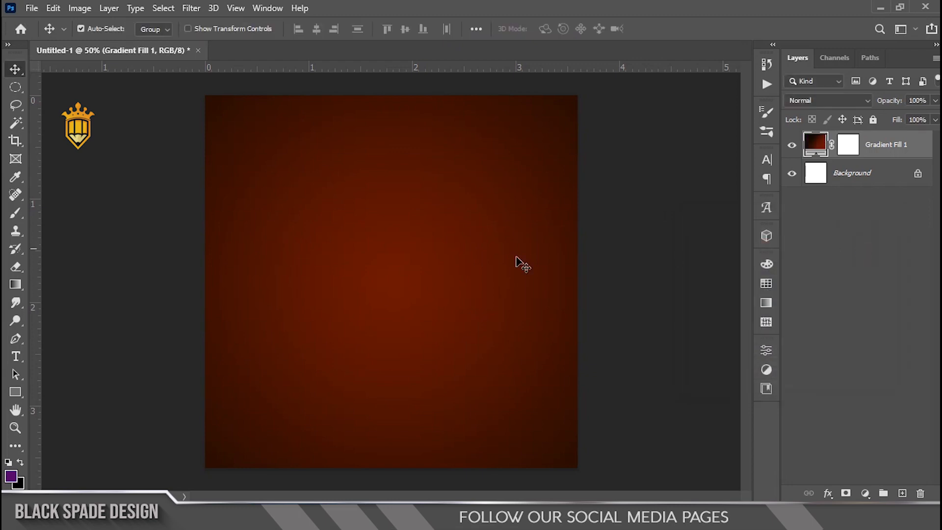
# - Place the mandala image from the Diwali 23 folder centred on the canvas, resize it within the edges, and set its blend mode to Color Dodge
pyautogui.scroll(-5, 385, 267)
pyautogui.scroll(5, 444, 228)
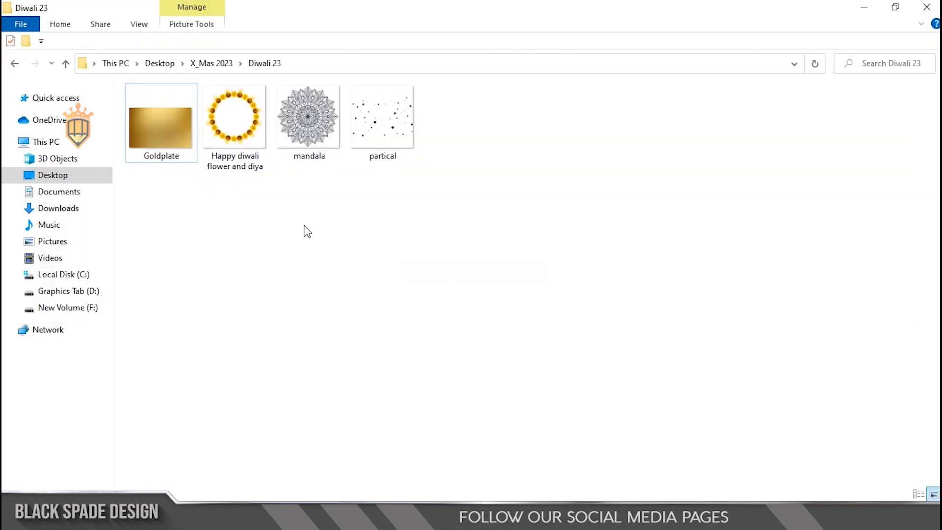
pyautogui.click(313, 133)
pyautogui.moveTo(316, 121); pyautogui.dragTo(412, 305)
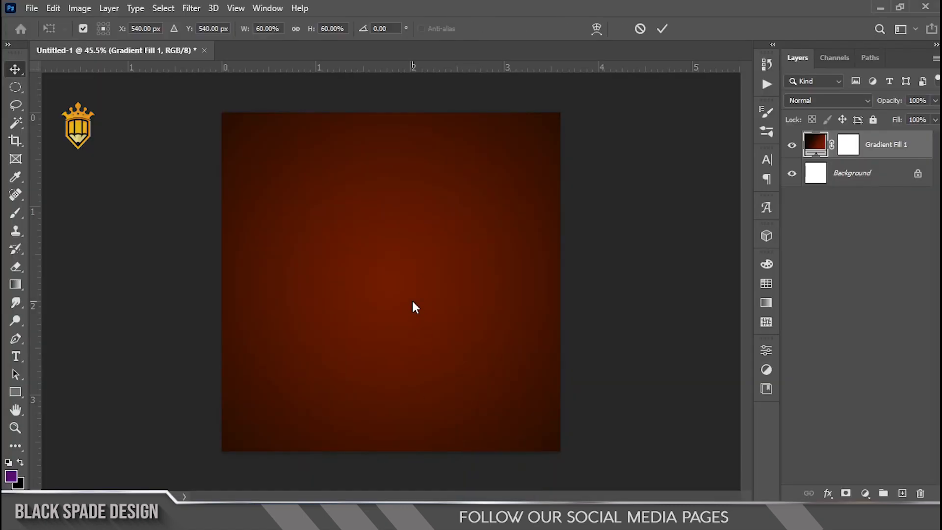
pyautogui.moveTo(560, 113); pyautogui.dragTo(520, 121)
pyautogui.press('Return')
pyautogui.scroll(1, 408, 278)
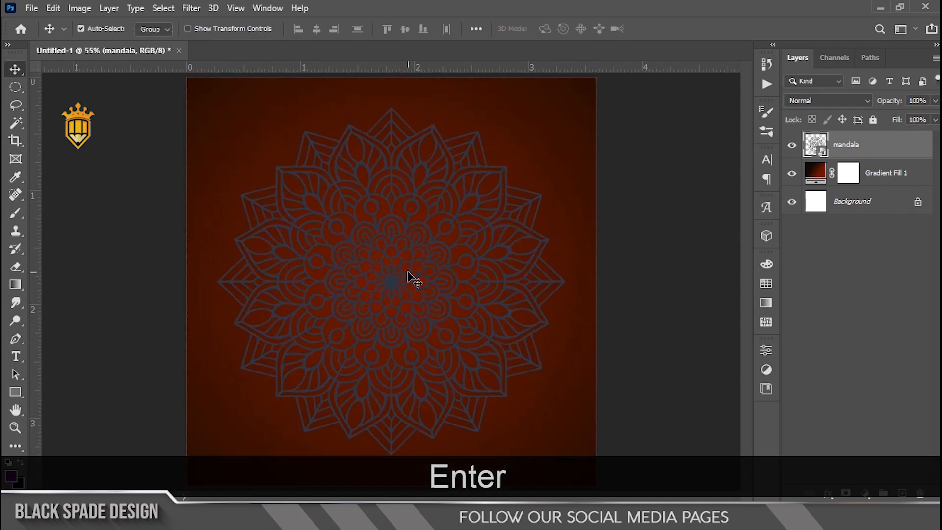
pyautogui.click(809, 99)
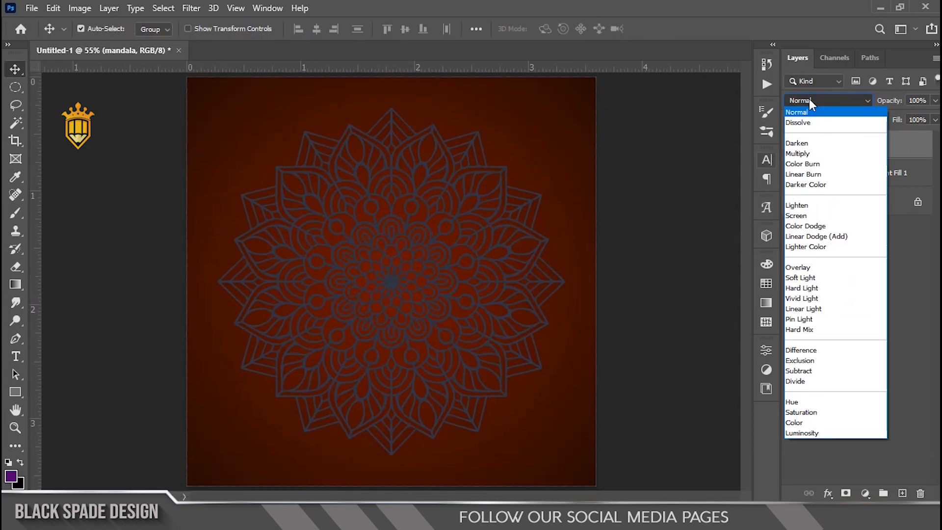
pyautogui.click(811, 226)
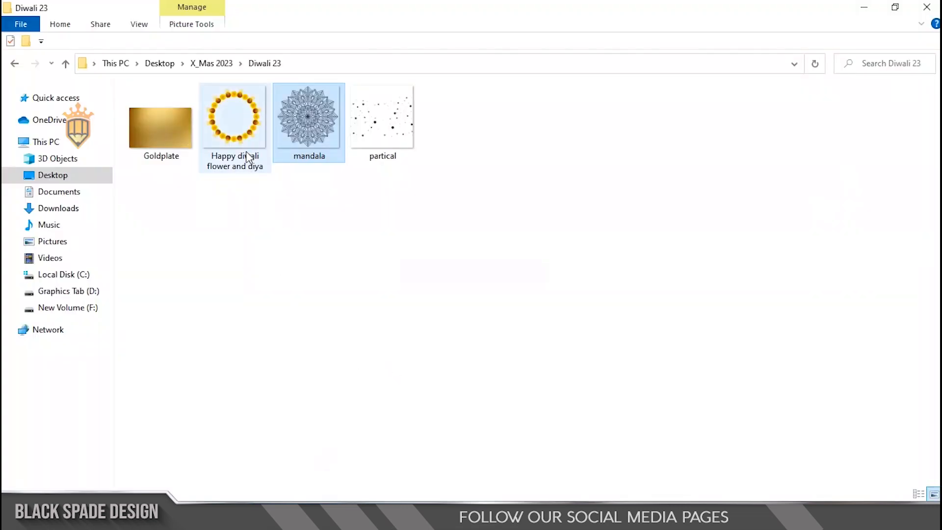
# - Place the "Happy diwali flower and diya" image centred on the canvas, scaled down to 16%
pyautogui.moveTo(249, 156); pyautogui.dragTo(420, 321)
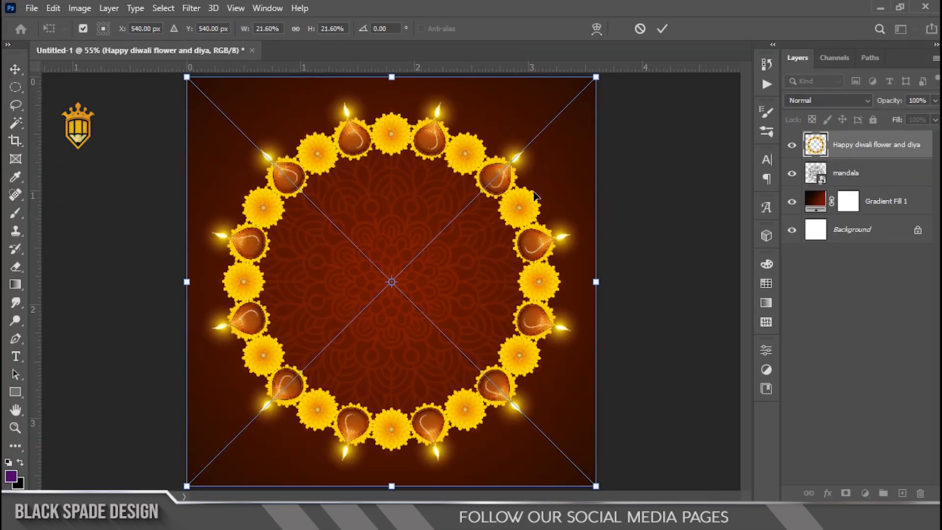
pyautogui.moveTo(589, 80); pyautogui.dragTo(503, 93)
pyautogui.press('Return')
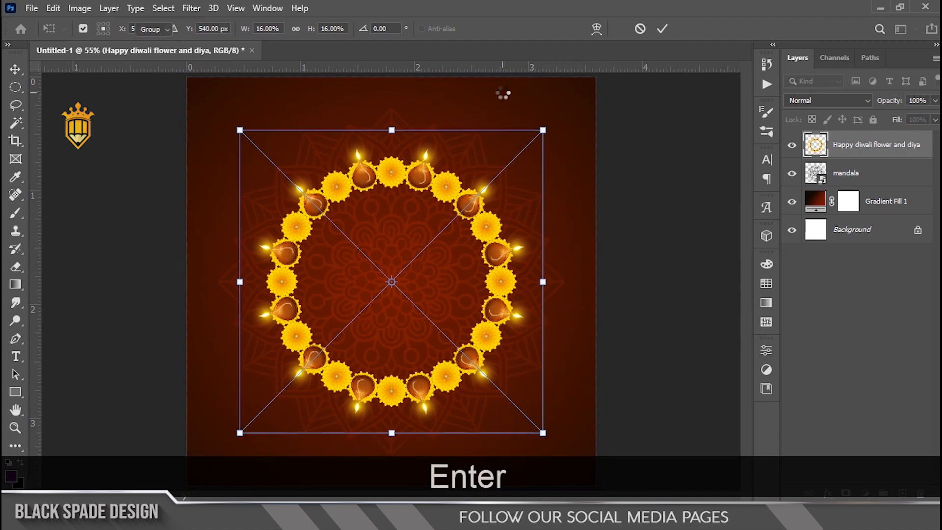
pyautogui.scroll(-4, 432, 299)
pyautogui.scroll(6, 417, 318)
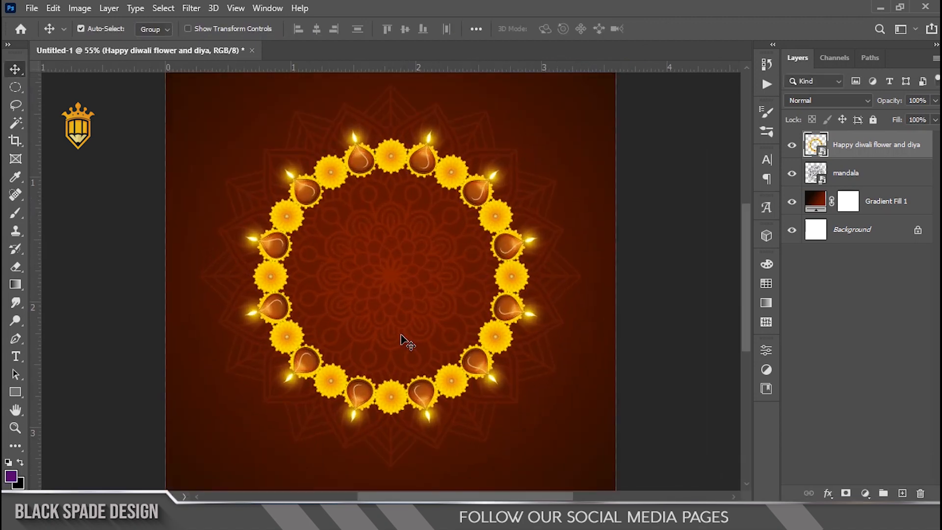
pyautogui.press('space')
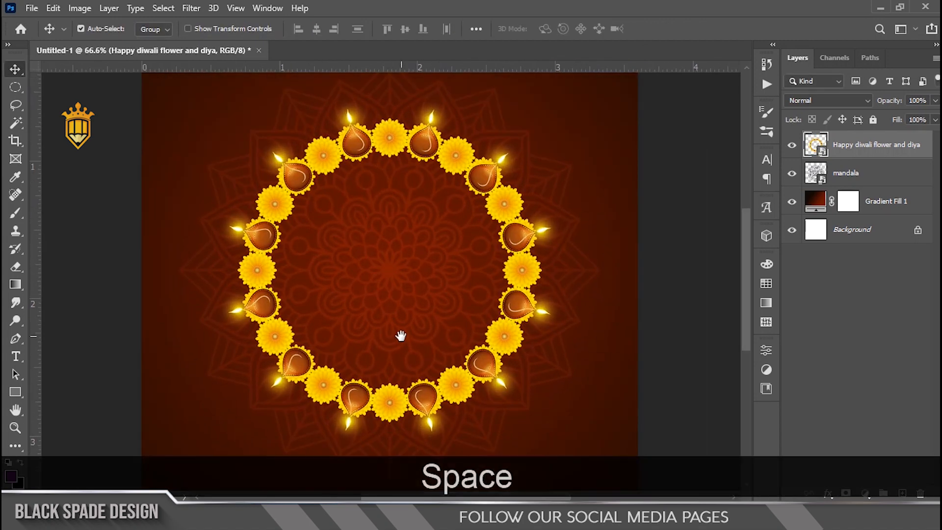
# - Draw a black rectangle about 1190 by 300 px across the canvas, directly above the mandala layer, and remove its stroke
pyautogui.click(865, 175)
pyautogui.scroll(-1, 546, 306)
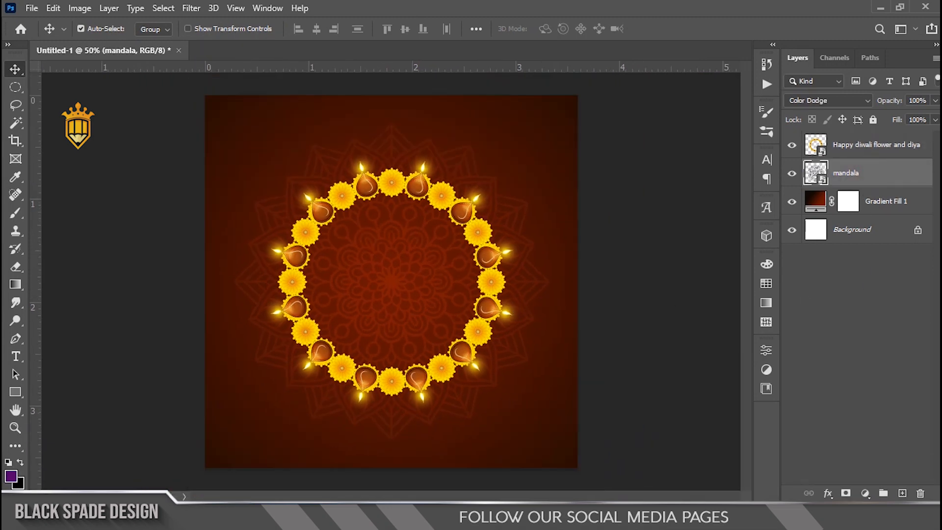
pyautogui.click(14, 393)
pyautogui.moveTo(189, 231); pyautogui.dragTo(599, 334)
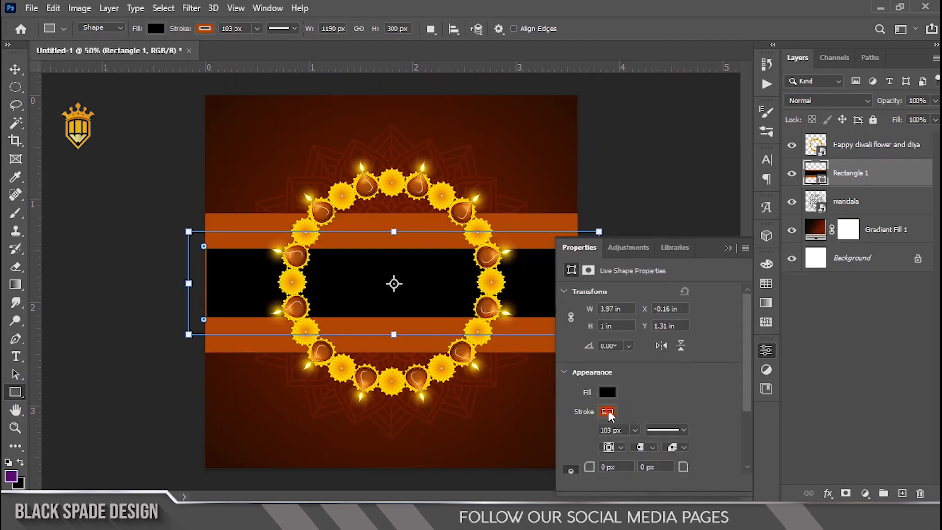
pyautogui.click(607, 412)
pyautogui.click(603, 295)
pyautogui.click(689, 270)
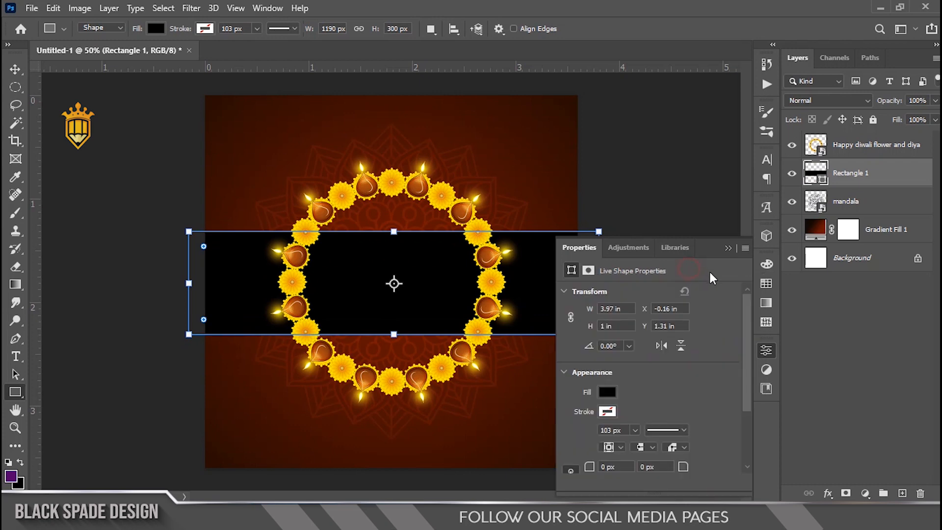
# - Centre the black rectangle on the canvas at X 540 px, Y 540 px
pyautogui.press('v')
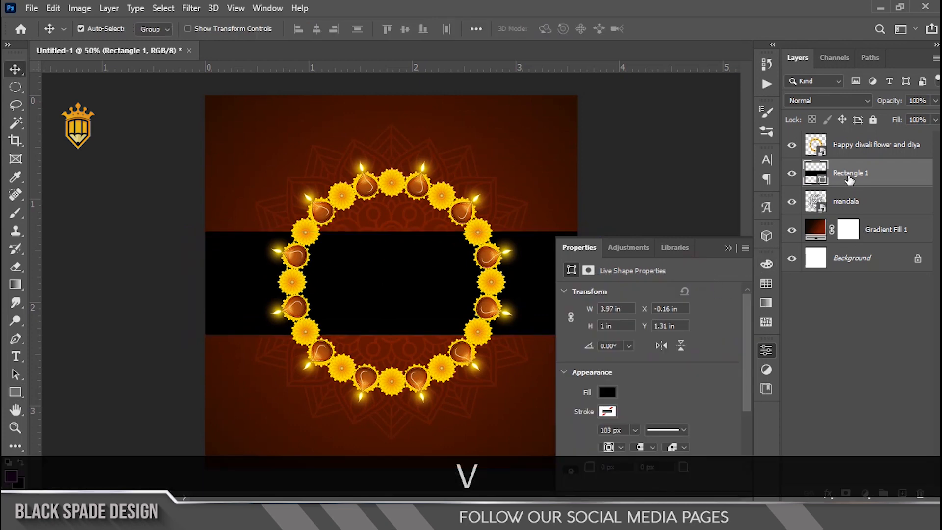
pyautogui.scroll(3, 475, 257)
pyautogui.press('space')
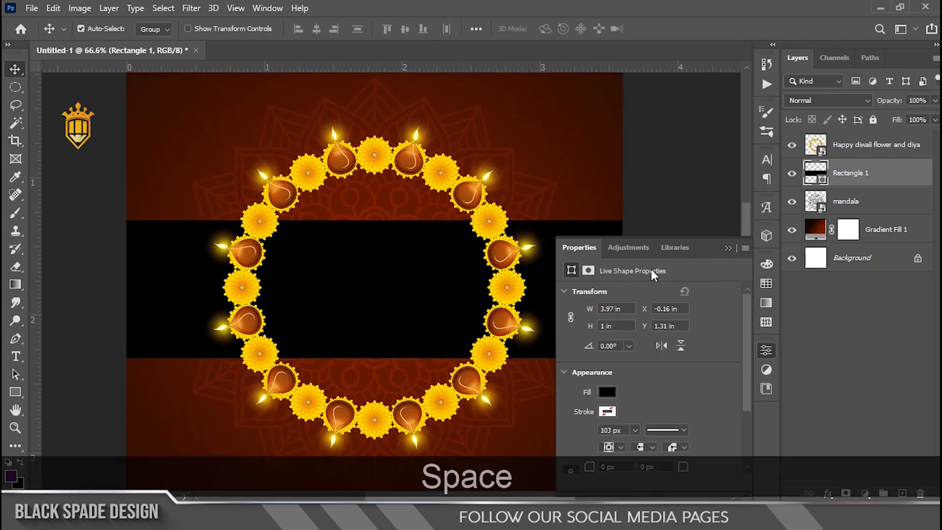
pyautogui.click(728, 249)
pyautogui.scroll(-2, 399, 311)
pyautogui.hotkey('ctrl', 't')
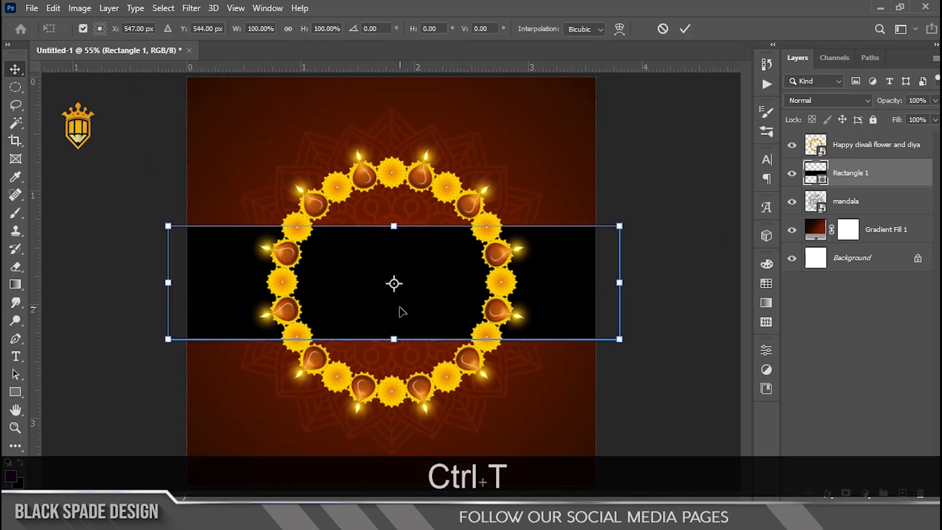
pyautogui.scroll(-1, 407, 299)
pyautogui.moveTo(420, 285); pyautogui.dragTo(420, 290)
pyautogui.press('Return')
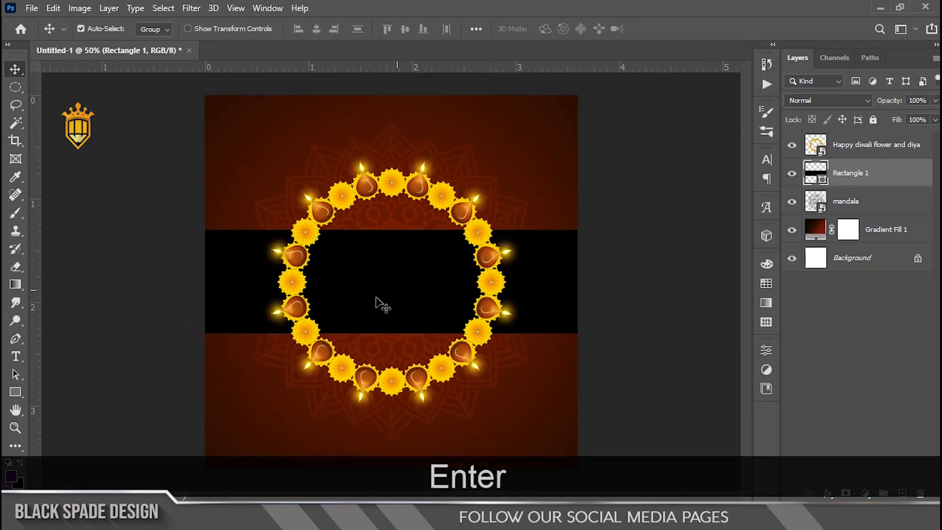
# - Make the black rectangle slightly taller, stretching it equally above and below its centre
pyautogui.scroll(2, 349, 306)
pyautogui.press('space')
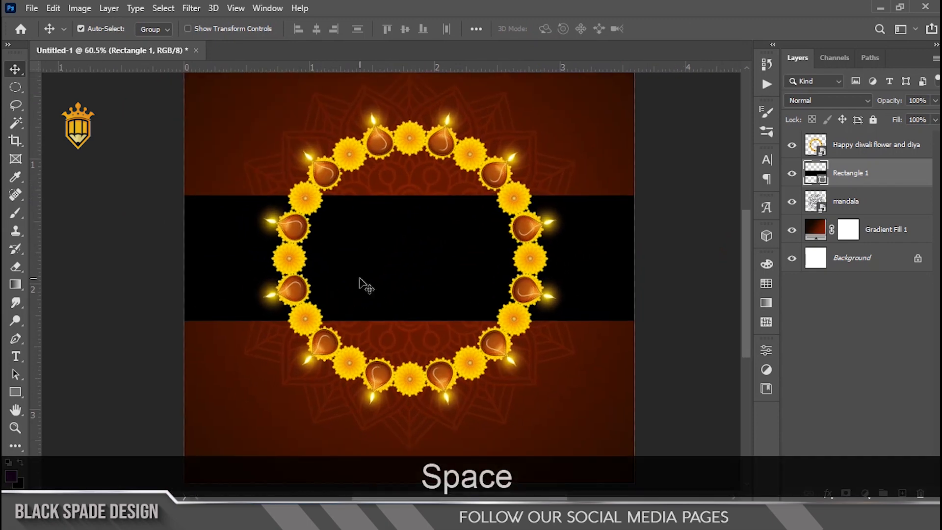
pyautogui.hotkey('ctrl', 't')
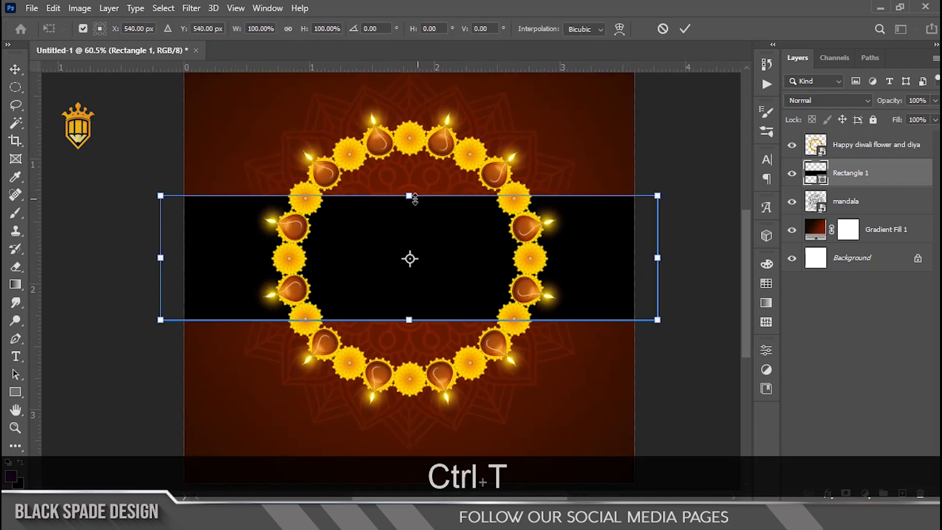
pyautogui.moveTo(409, 196); pyautogui.dragTo(409, 190)
pyautogui.press('Return')
pyautogui.scroll(-1, 396, 255)
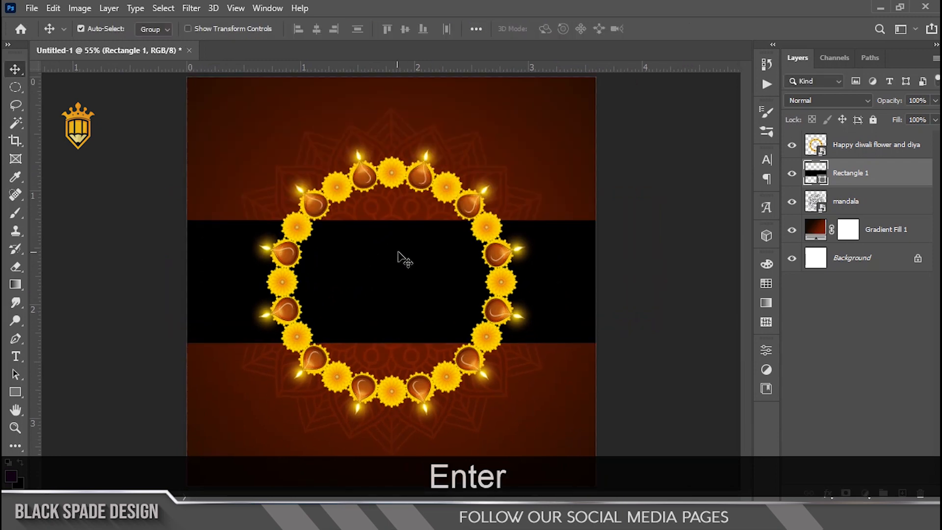
# - Place the Goldplate image above the rectangle layer, scaled about its centre to roughly 108% so it spans the canvas width
pyautogui.hotkey('alt', 'Tab')
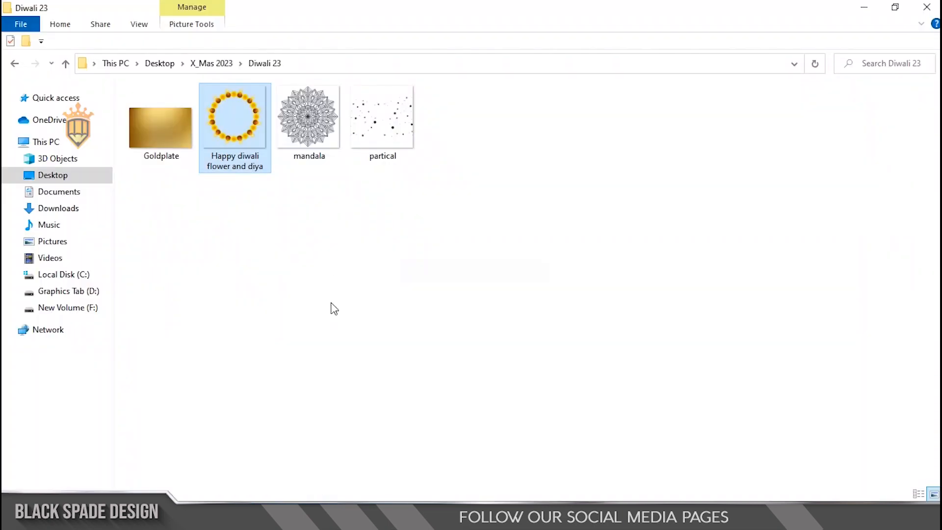
pyautogui.moveTo(168, 135); pyautogui.dragTo(479, 414)
pyautogui.moveTo(438, 286); pyautogui.dragTo(438, 285)
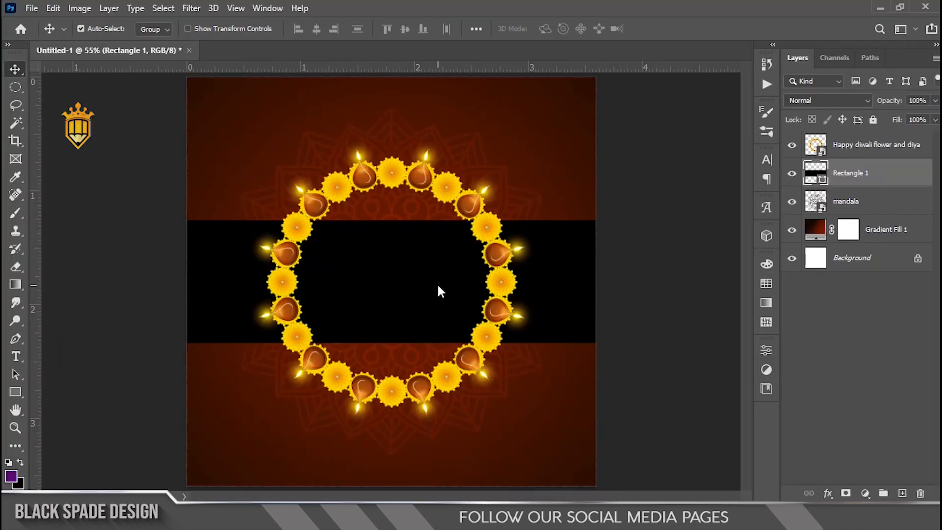
pyautogui.scroll(-2, 422, 263)
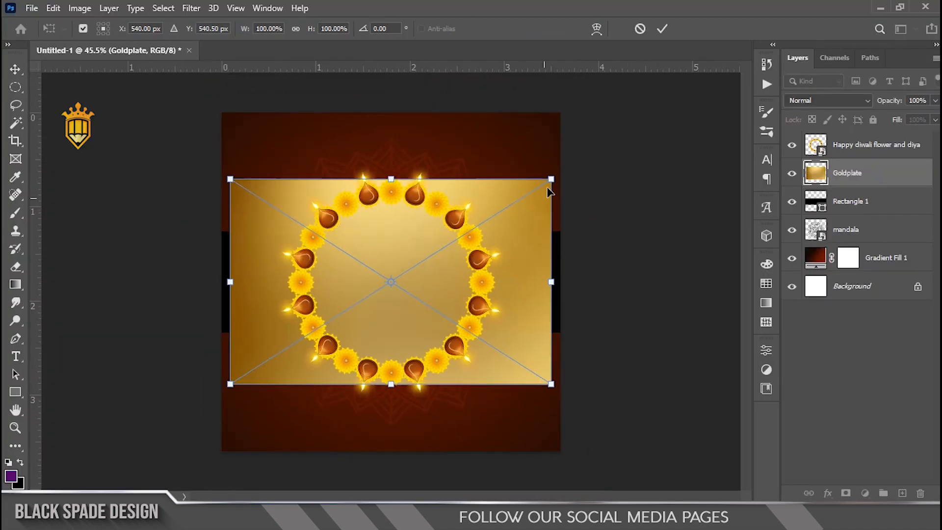
pyautogui.moveTo(550, 179); pyautogui.dragTo(564, 171)
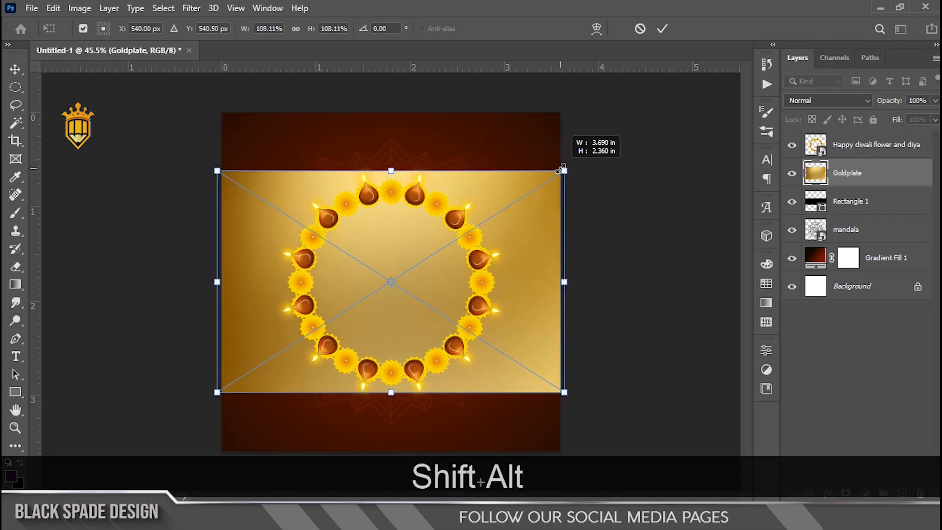
pyautogui.press('Return')
# - Clip the Goldplate image to the rectangle and reduce the image's height closer to that of the band
pyautogui.rightClick(853, 177)
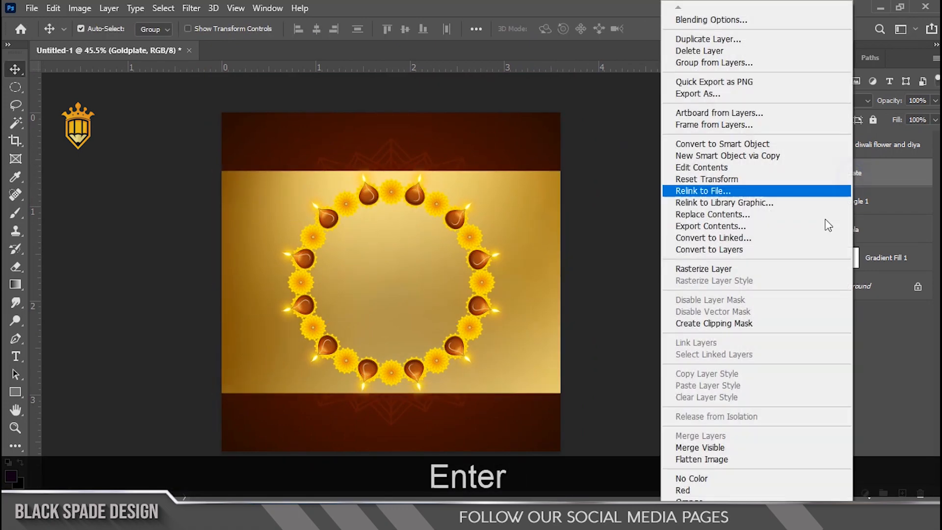
pyautogui.click(735, 323)
pyautogui.scroll(1, 402, 267)
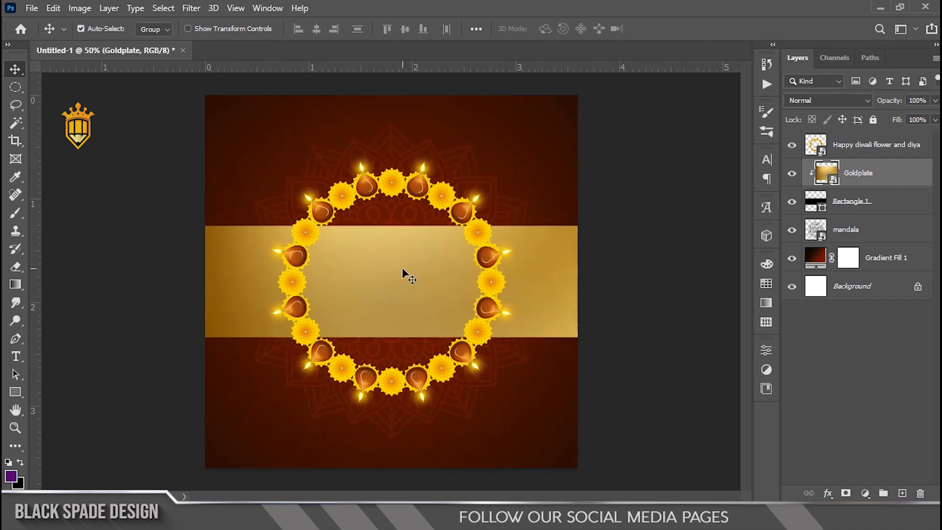
pyautogui.hotkey('ctrl', 't')
pyautogui.moveTo(391, 160); pyautogui.dragTo(392, 192)
pyautogui.press('Return')
# - Add a layer mask to the Rectangle 1 layer
pyautogui.click(892, 208)
pyautogui.scroll(3, 451, 297)
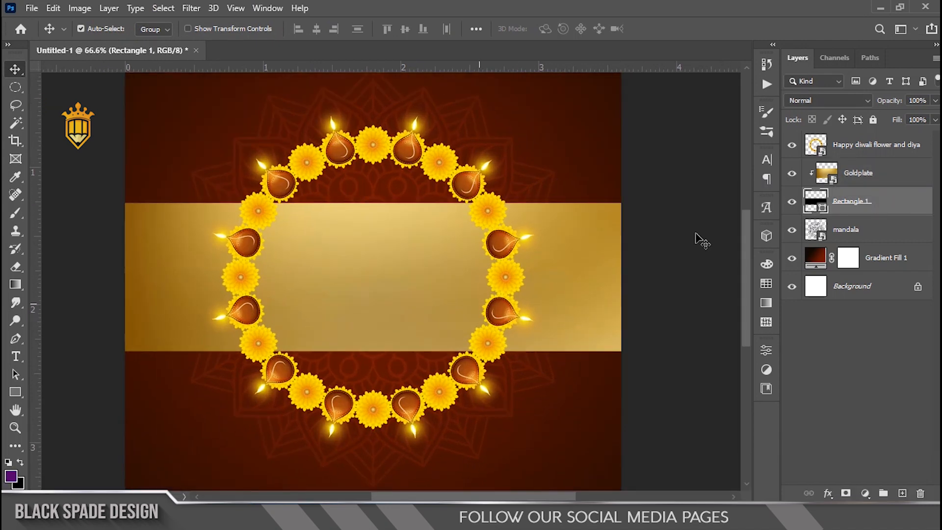
pyautogui.scroll(2, 448, 292)
pyautogui.moveTo(400, 302); pyautogui.dragTo(417, 278)
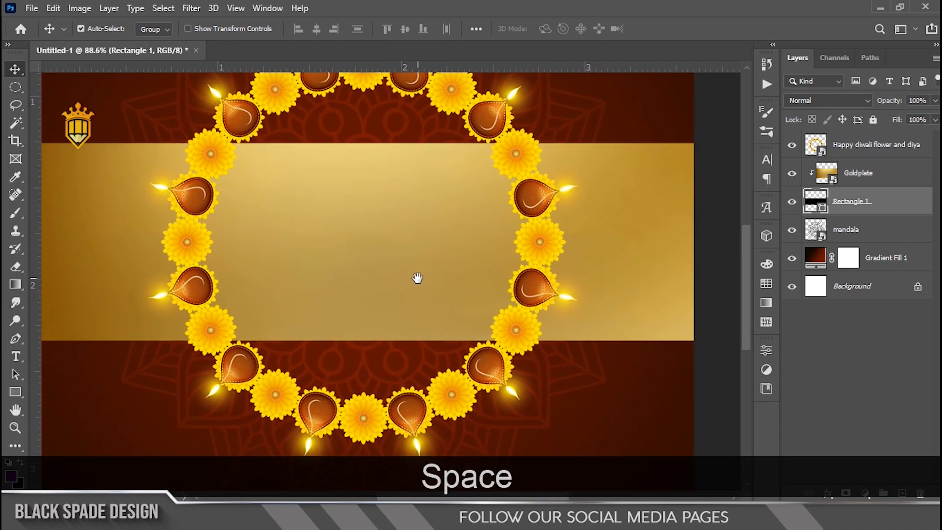
pyautogui.click(846, 491)
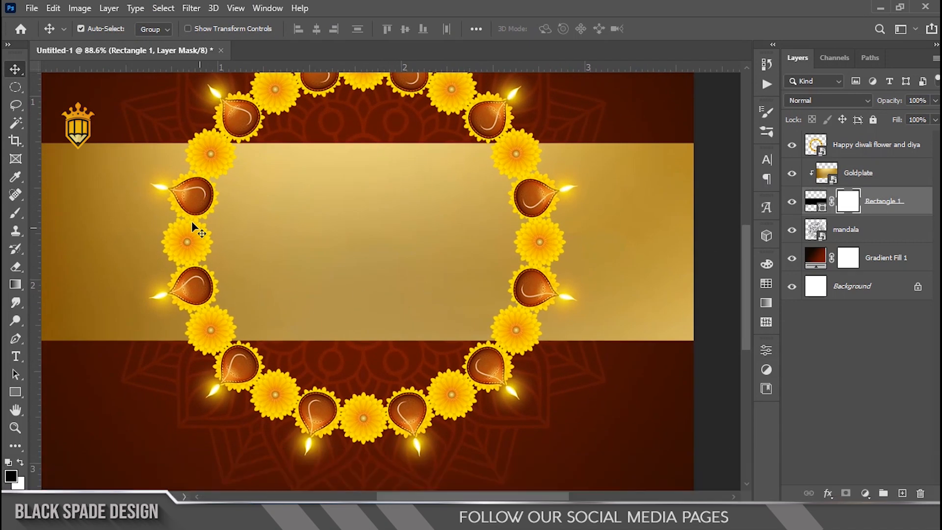
# - Lasso the area inside the flower-and-diya ring and fill it with black on the Rectangle 1 mask, clearing the selection
pyautogui.scroll(-1, 191, 221)
pyautogui.press('l')
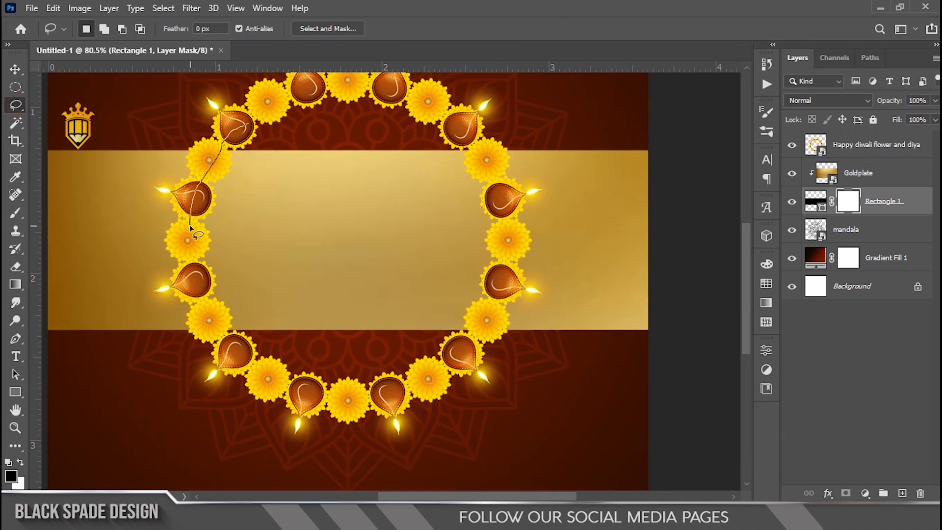
pyautogui.moveTo(287, 375); pyautogui.dragTo(428, 351)
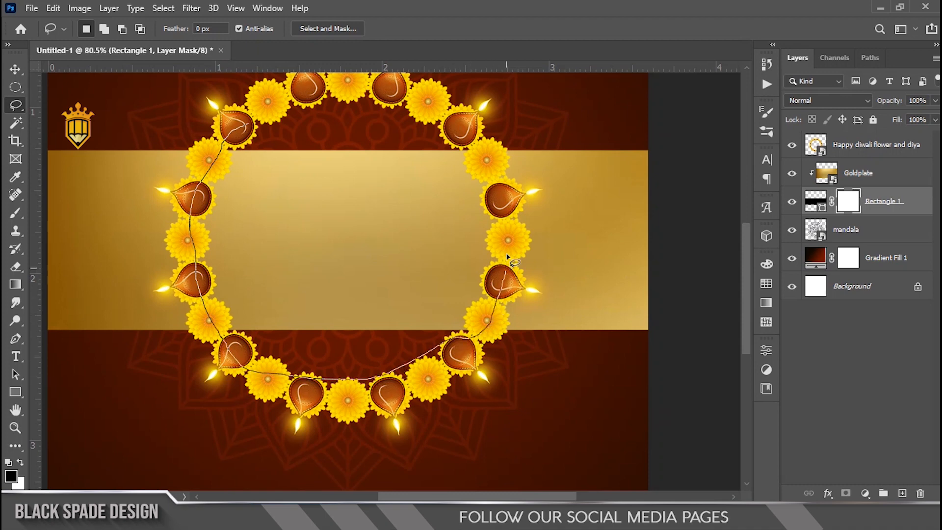
pyautogui.moveTo(332, 103); pyautogui.dragTo(309, 105)
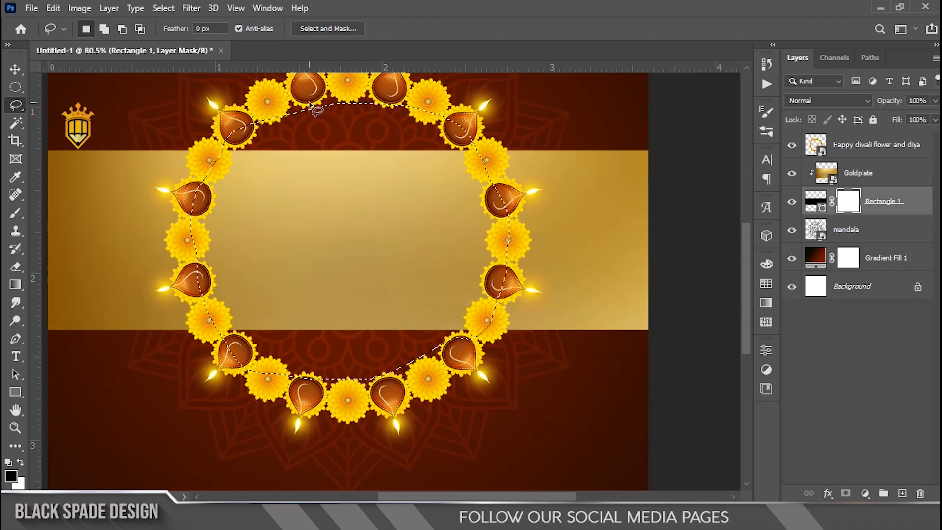
pyautogui.press('Delete')
pyautogui.press('x')
pyautogui.press('Delete')
pyautogui.click(393, 173)
pyautogui.scroll(5, 422, 179)
pyautogui.press('space')
pyautogui.moveTo(361, 193); pyautogui.dragTo(446, 192)
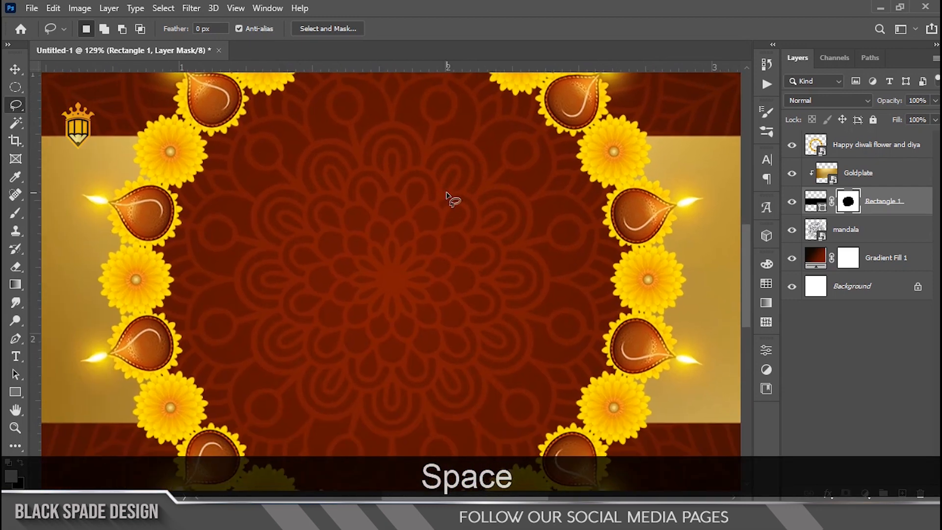
# - Add a layer mask to the mandala layer
pyautogui.scroll(-4, 446, 193)
pyautogui.press('v')
pyautogui.click(852, 241)
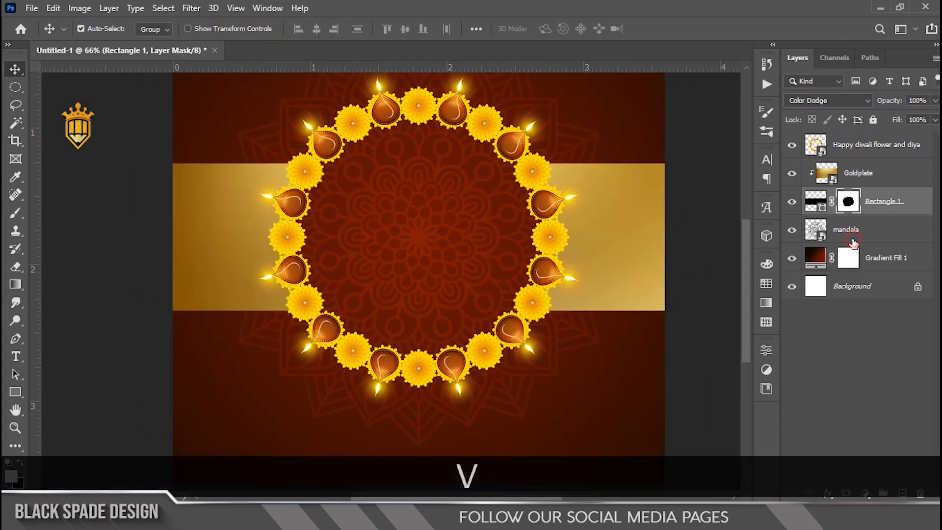
pyautogui.click(845, 493)
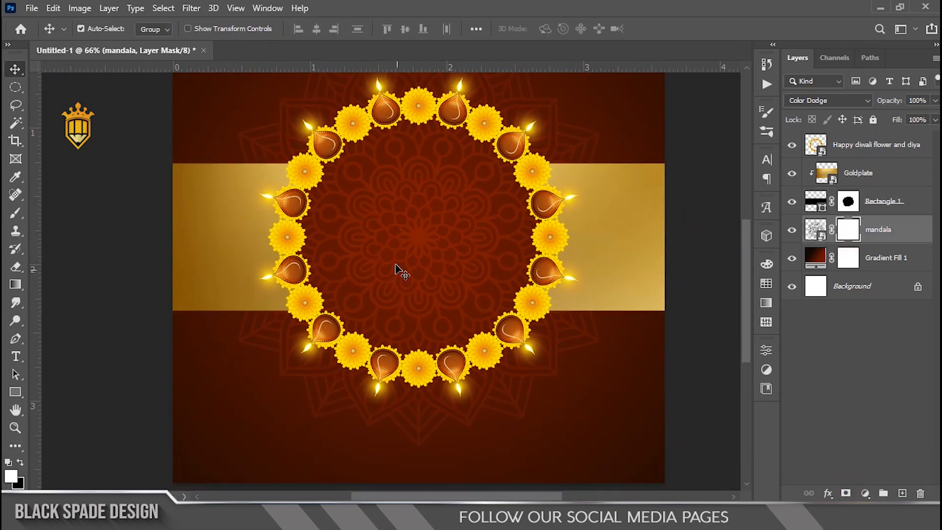
# - Dab black onto the mandala's mask at the ring's centre with a soft 500 px brush at 100% opacity
pyautogui.press('b')
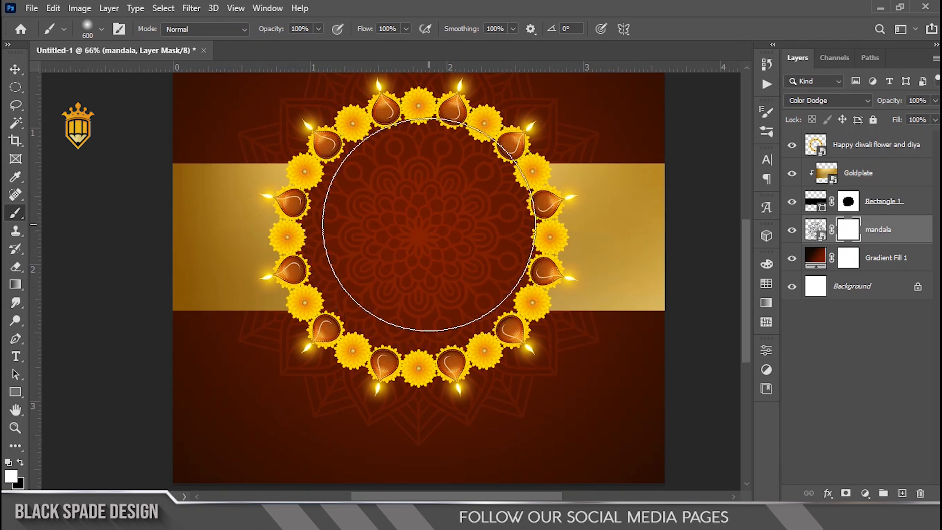
pyautogui.press('[')
pyautogui.press('[')
pyautogui.press('[')
pyautogui.press('x')
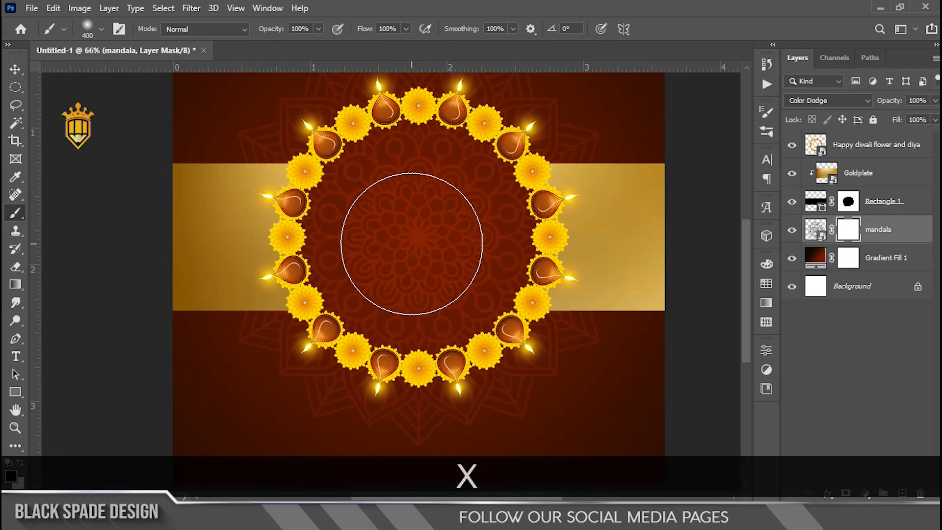
pyautogui.press(']')
pyautogui.click(420, 242)
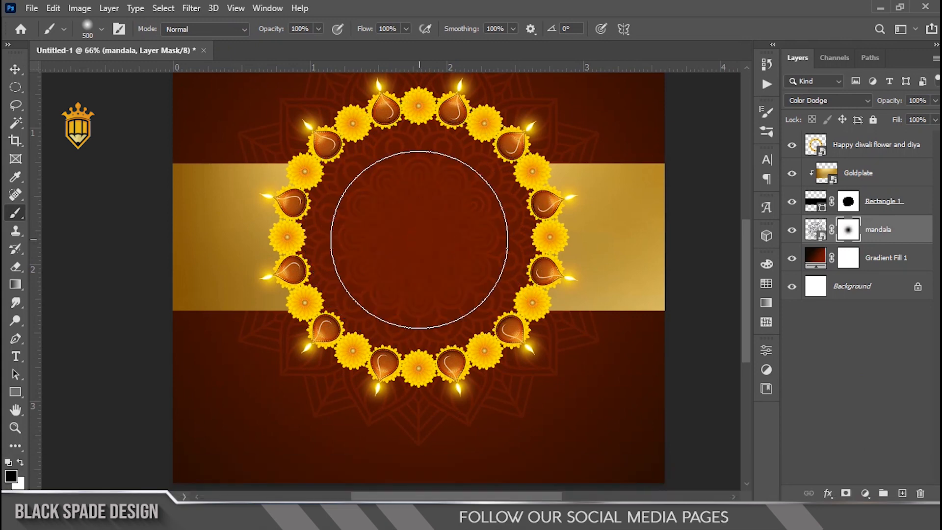
# - Fade the mandala's centre further with a black 600 px brush at 70% opacity on its mask
pyautogui.press(']')
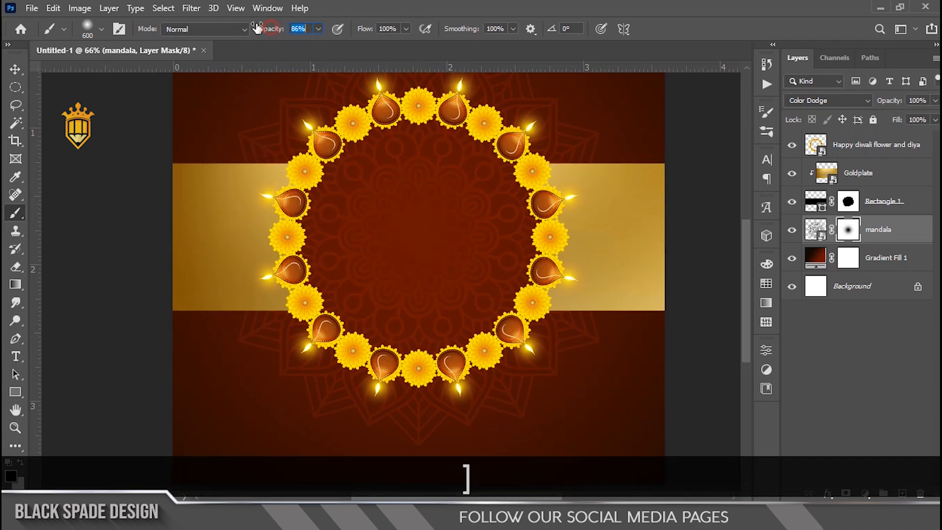
pyautogui.moveTo(260, 28); pyautogui.dragTo(251, 28)
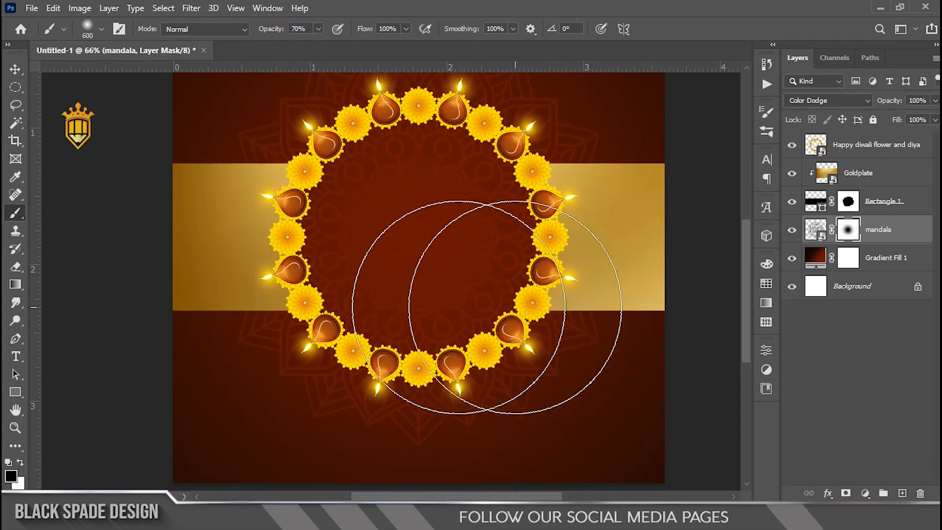
pyautogui.press('v')
pyautogui.scroll(-3, 431, 301)
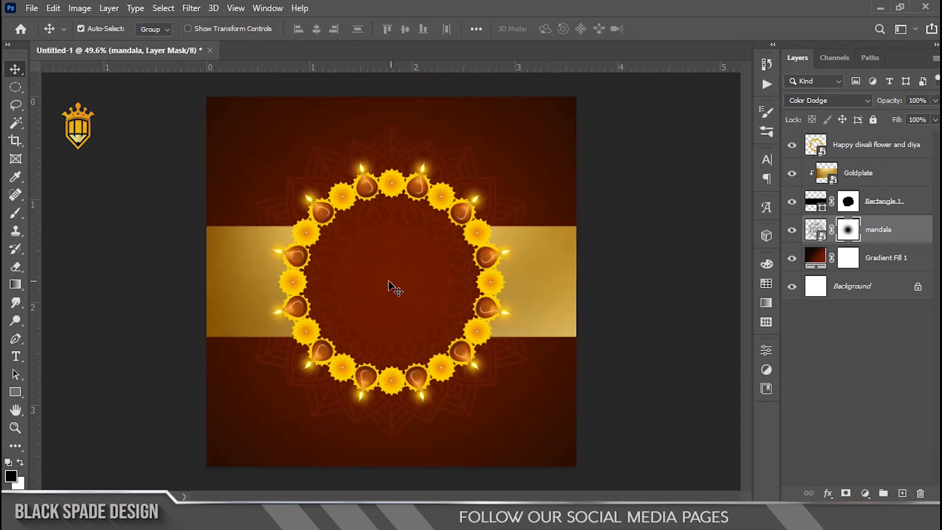
pyautogui.scroll(-1, 391, 286)
pyautogui.scroll(3, 381, 286)
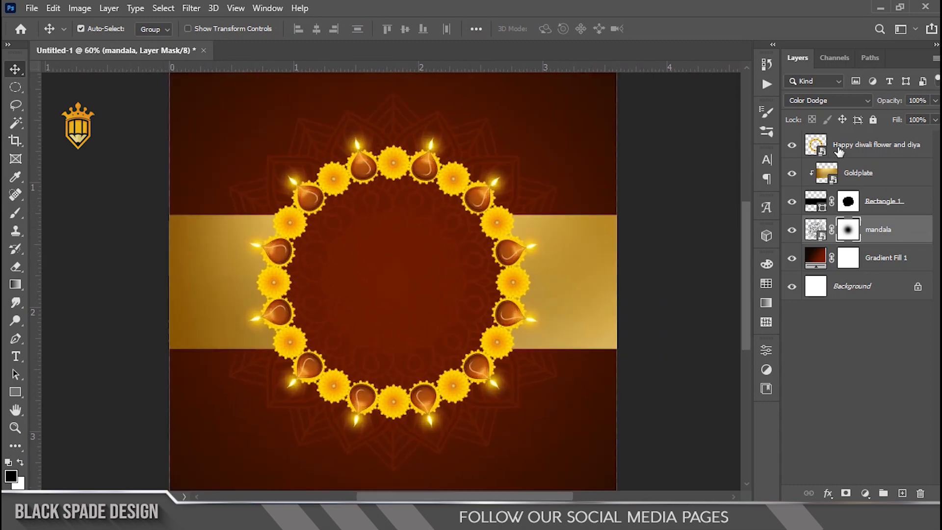
# - Add centred text "Happy Diwali" on two lines inside the ring, above the Happy diwali flower and diya layer
pyautogui.click(837, 147)
pyautogui.scroll(2, 363, 315)
pyautogui.press('t')
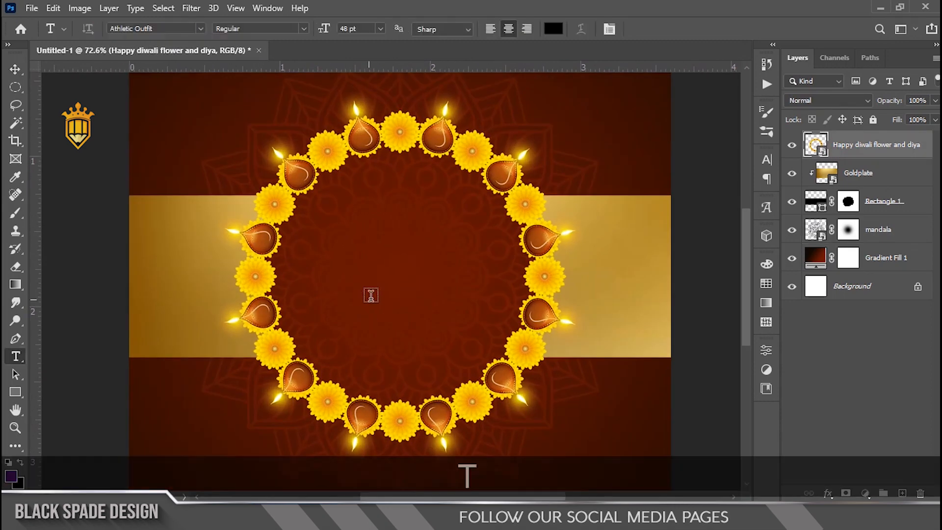
pyautogui.click(395, 282)
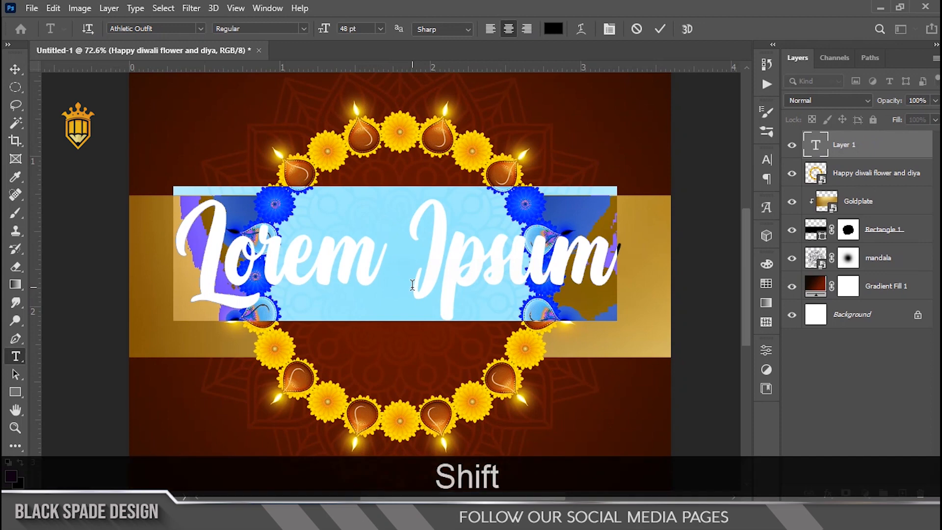
pyautogui.write('Happy')
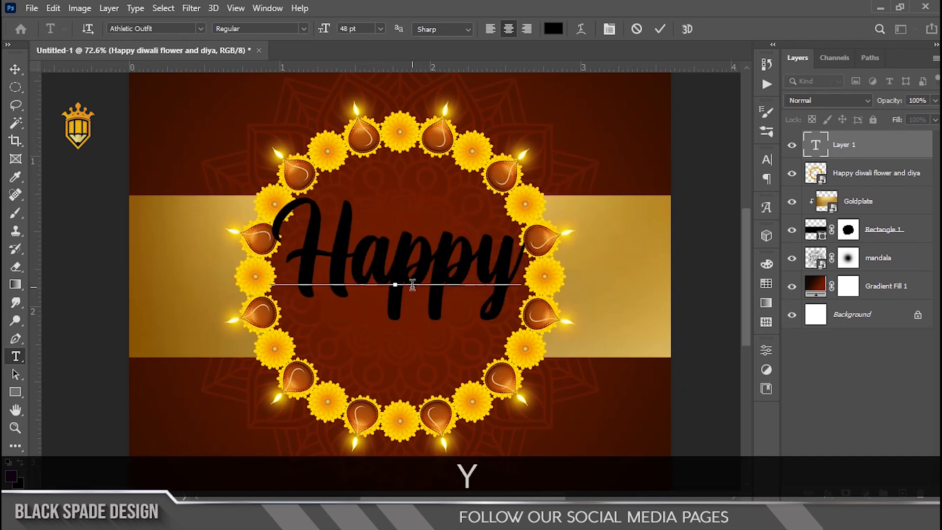
pyautogui.press('Return')
pyautogui.write('D')
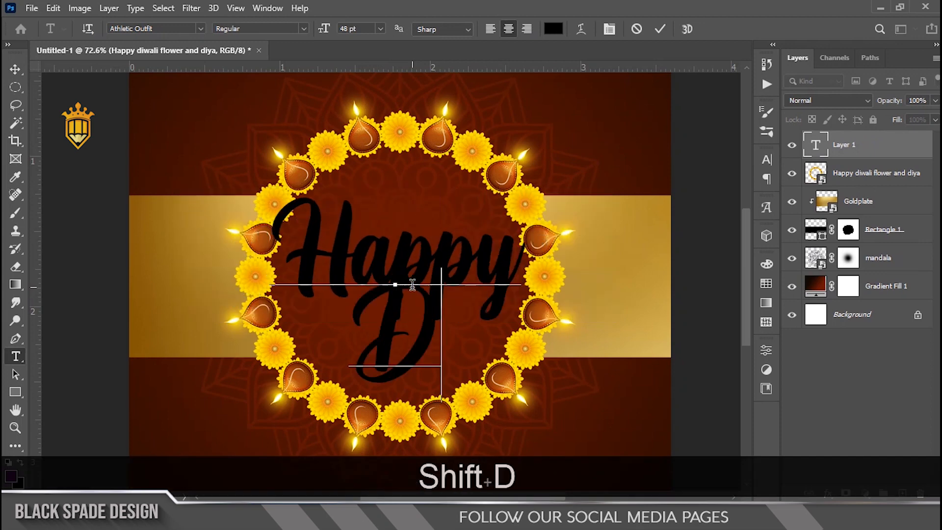
pyautogui.write('iwali')
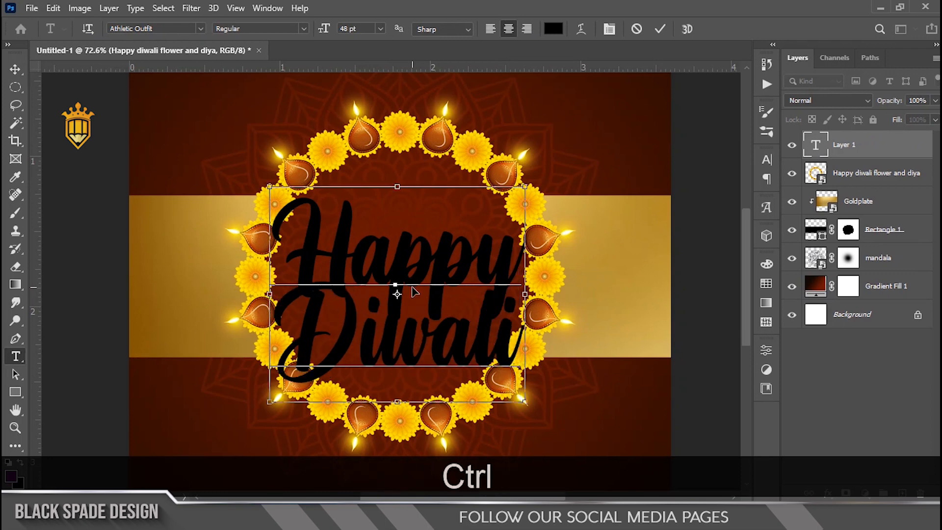
# - Set the font size of "Happy" to 17 pt and "Diwali" to 42 pt, and commit the text
pyautogui.hotkey('ctrl', 'a')
pyautogui.moveTo(321, 28)
pyautogui.mouseDown()
pyautogui.moveTo(300, 27)
pyautogui.moveTo(308, 27)
pyautogui.mouseUp()
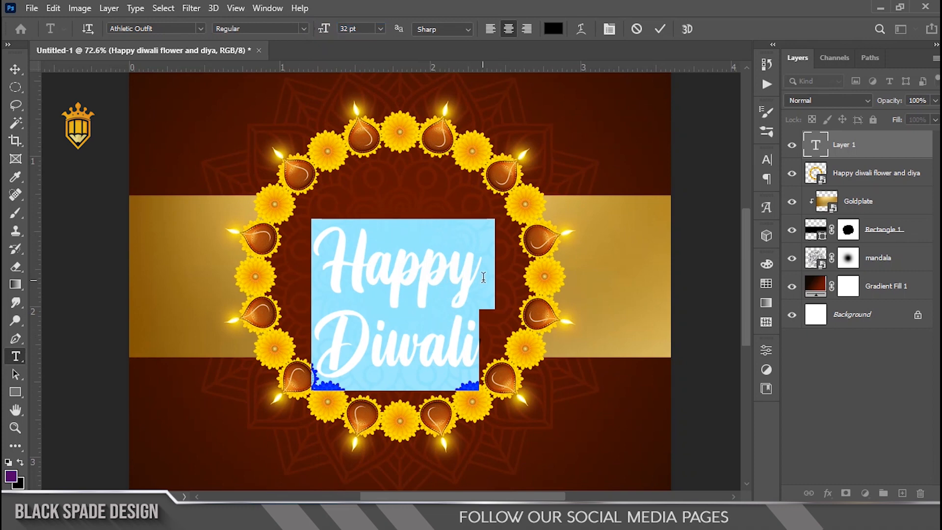
pyautogui.moveTo(483, 277); pyautogui.dragTo(288, 265)
pyautogui.moveTo(325, 24); pyautogui.dragTo(315, 27)
pyautogui.moveTo(485, 349); pyautogui.dragTo(266, 332)
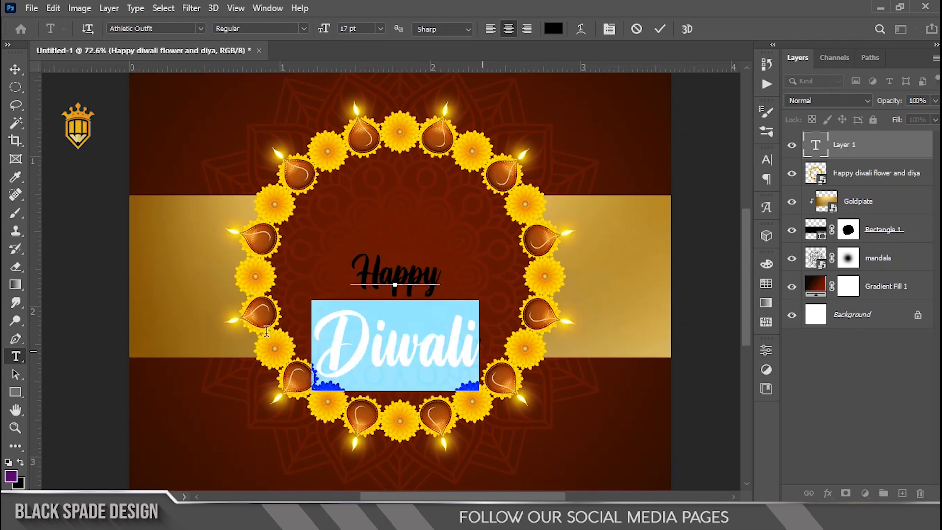
pyautogui.moveTo(326, 29); pyautogui.dragTo(333, 30)
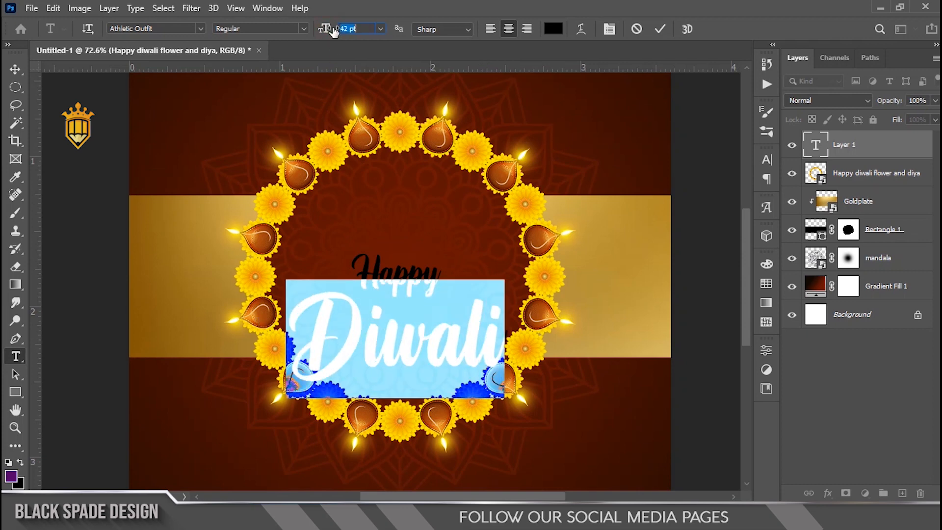
pyautogui.click(653, 32)
# - Move the Happy Diwali text up to the ring's centre and scale it uniformly to 93.72%
pyautogui.press('v')
pyautogui.scroll(3, 414, 344)
pyautogui.moveTo(413, 343); pyautogui.dragTo(415, 300)
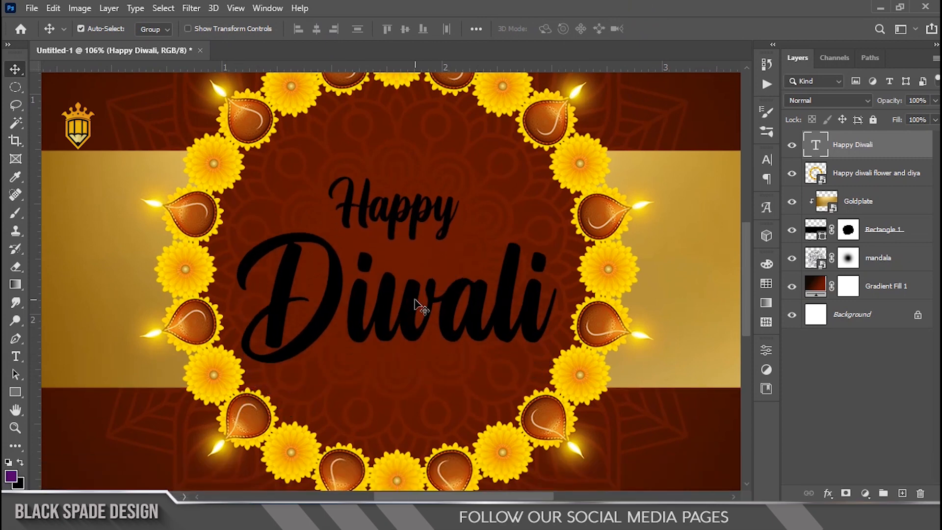
pyautogui.hotkey('ctrl', 't')
pyautogui.moveTo(557, 171); pyautogui.dragTo(545, 174)
pyautogui.press('Return')
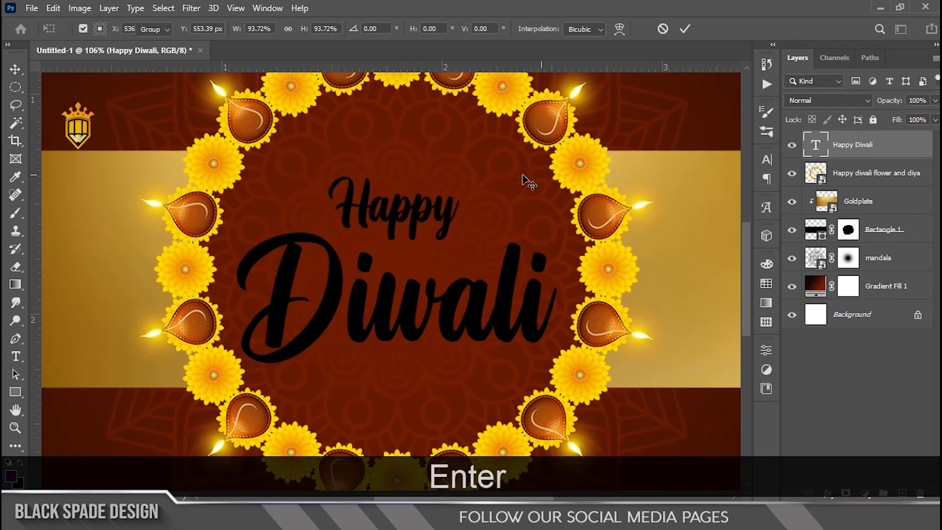
# - Shift the word "Happy" slightly right with leading spaces and enlarge its font size
pyautogui.press('t')
pyautogui.click(341, 206)
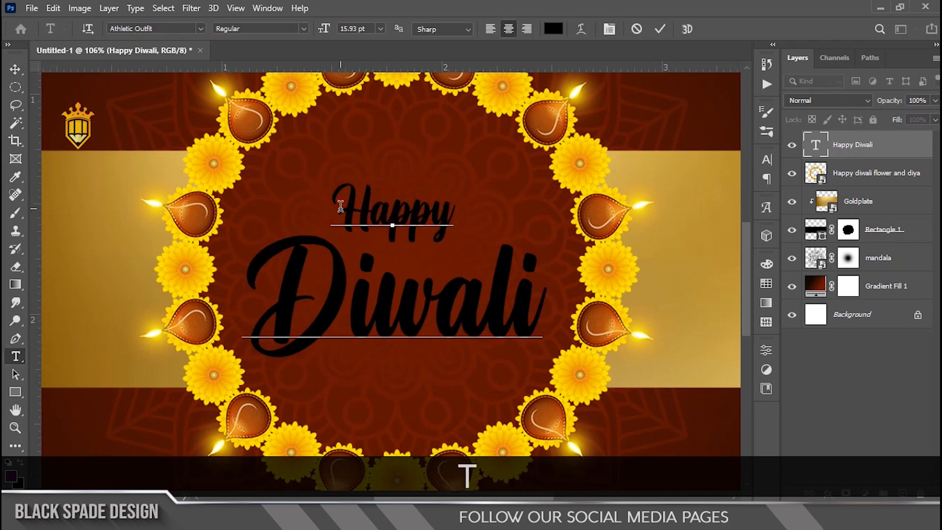
pyautogui.hotkey('ctrl', 'a')
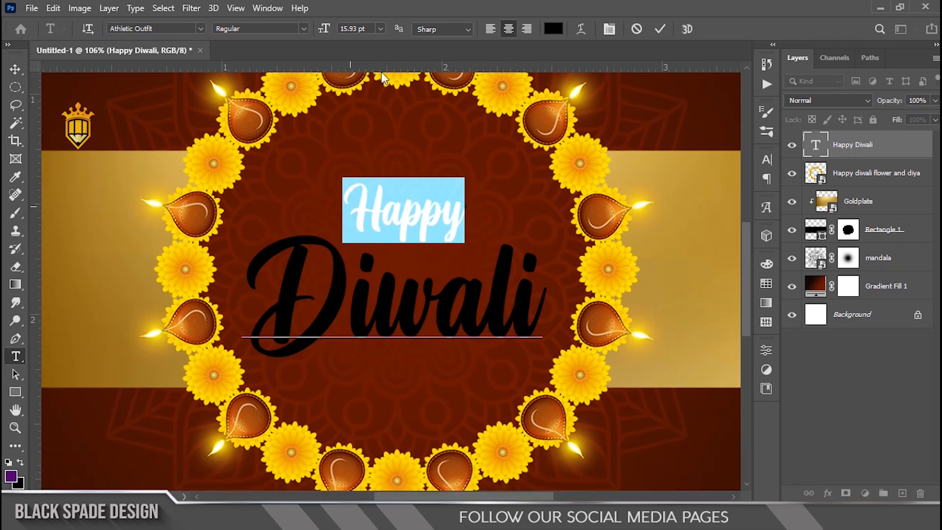
pyautogui.moveTo(322, 31); pyautogui.dragTo(323, 30)
pyautogui.click(313, 197)
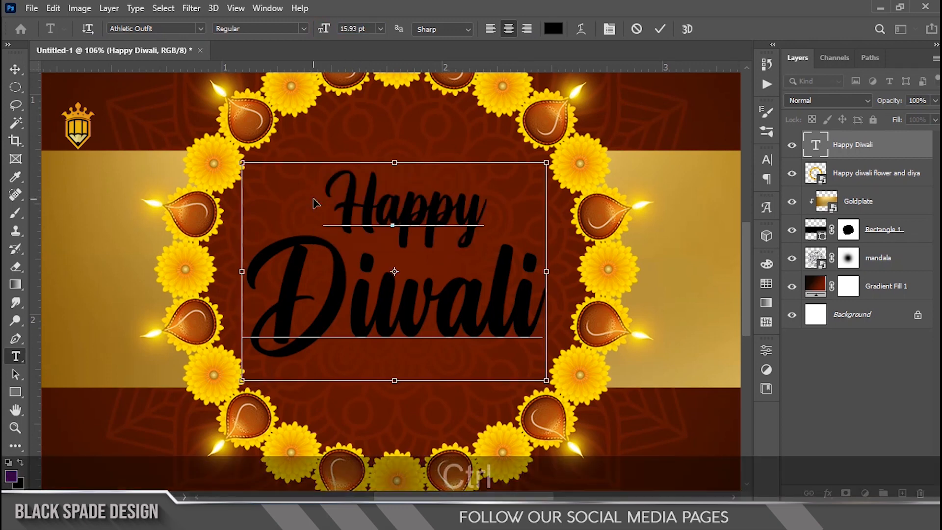
# - Set the leading of both text lines to 31 pt and commit the text
pyautogui.hotkey('ctrl', 'a')
pyautogui.click(609, 29)
pyautogui.moveTo(686, 196); pyautogui.dragTo(683, 197)
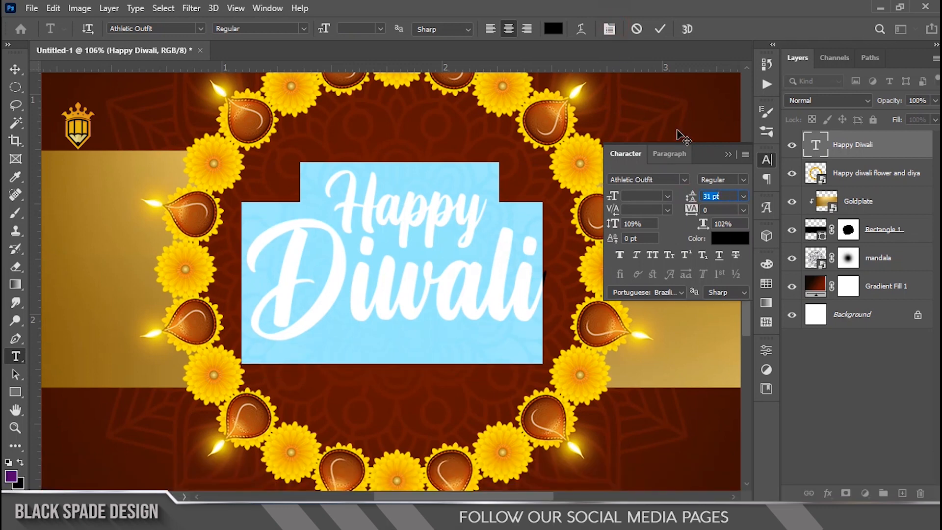
pyautogui.click(655, 27)
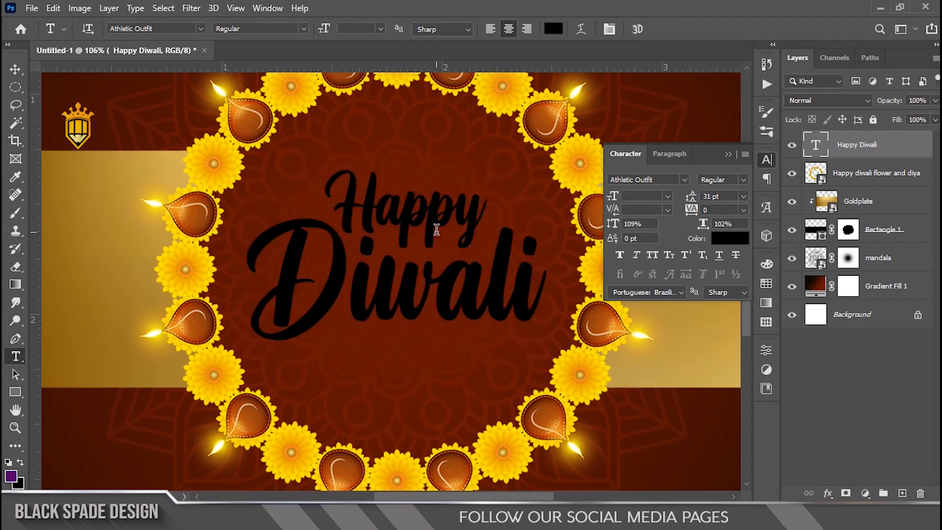
# - Move the Happy Diwali text down slightly to centre it in the ring and scale it down slightly
pyautogui.press('v')
pyautogui.moveTo(435, 223); pyautogui.dragTo(432, 232)
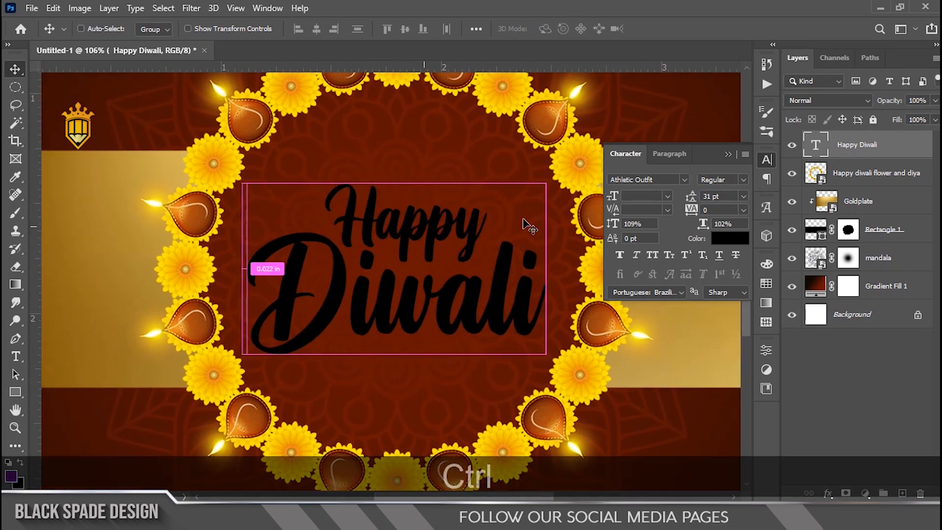
pyautogui.hotkey('ctrl', 't')
pyautogui.moveTo(547, 177); pyautogui.dragTo(543, 179)
pyautogui.press('Return')
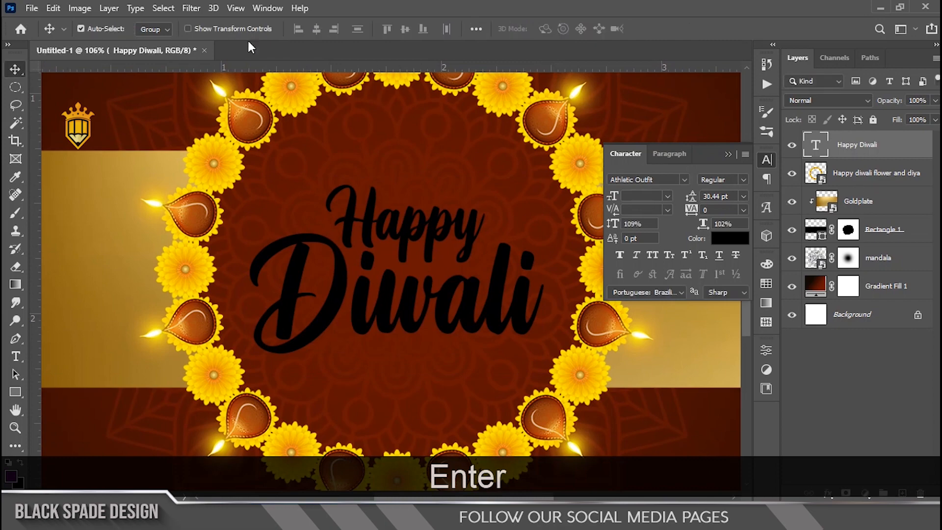
# - Convert the Happy Diwali text to a smart object and apply Eye Candy 7's Chrome effect with bevel width 28.42% and bevel height 65
pyautogui.click(189, 7)
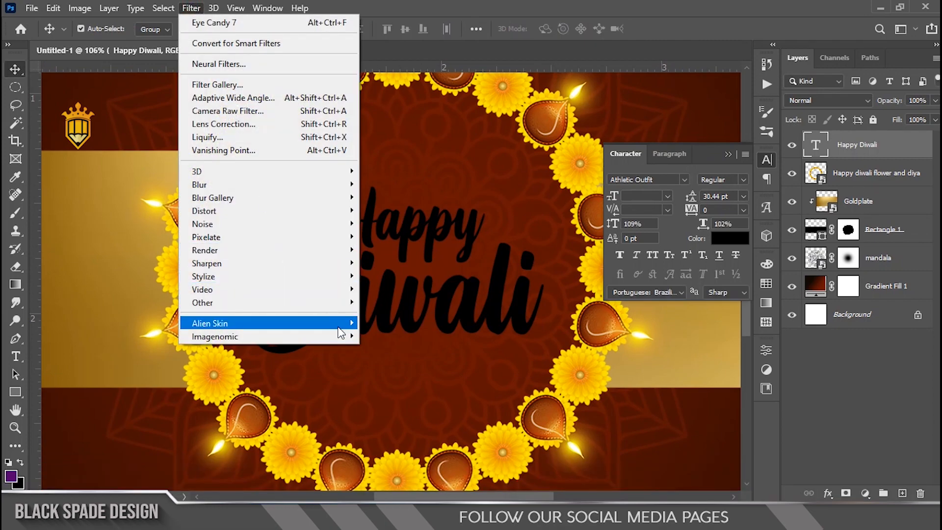
pyautogui.moveTo(343, 324)
pyautogui.click(398, 322)
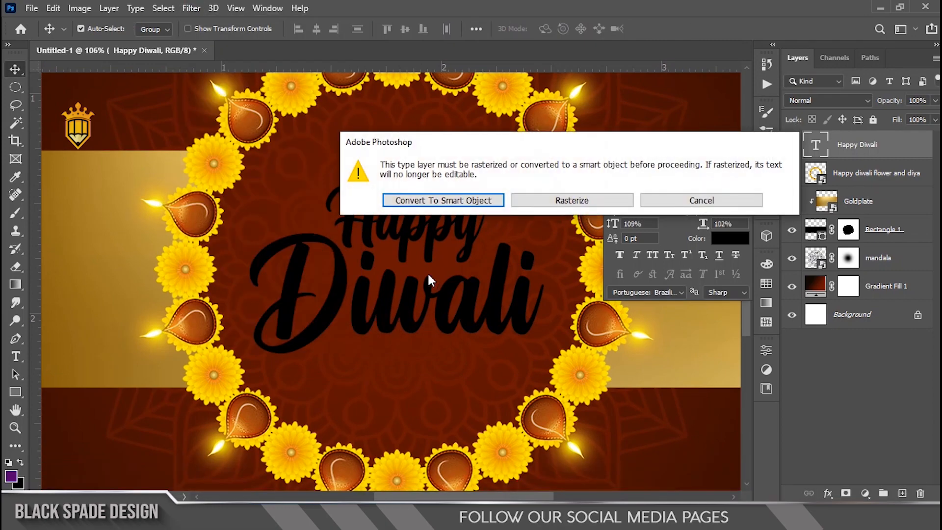
pyautogui.click(437, 195)
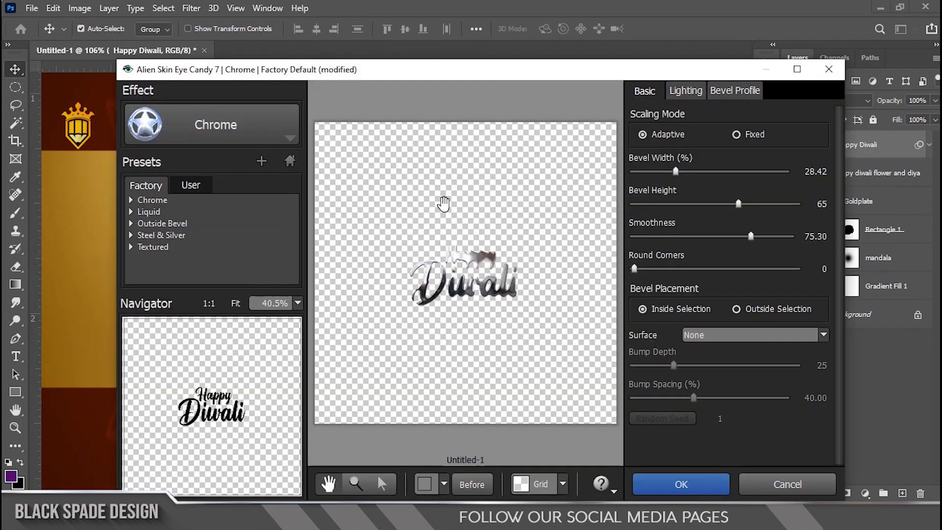
pyautogui.scroll(9, 511, 324)
pyautogui.moveTo(408, 463); pyautogui.dragTo(498, 463)
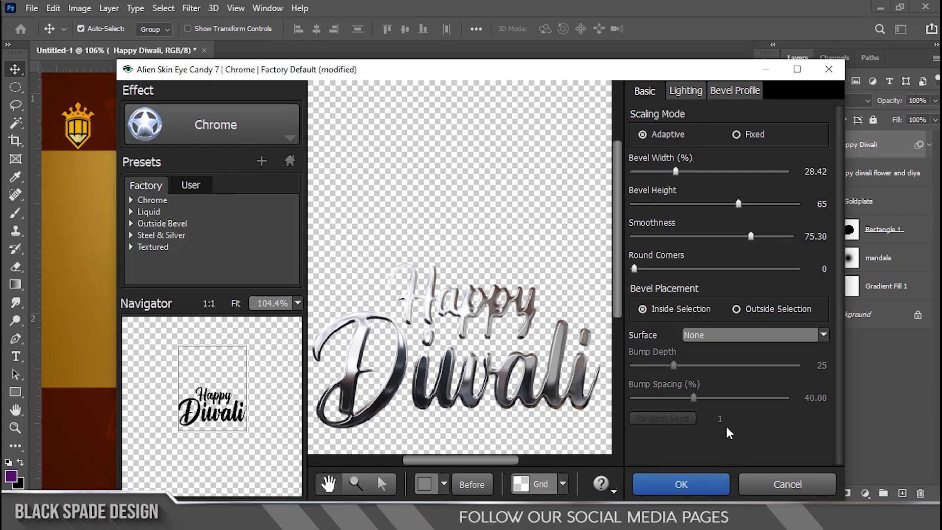
pyautogui.click(684, 483)
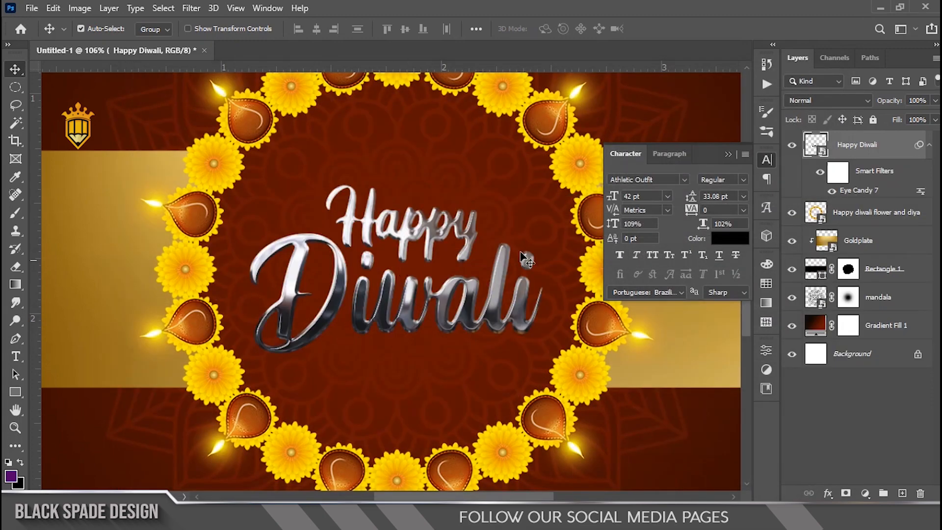
# - Duplicate the Goldplate layer above the Happy Diwali layer, clip it to the text and set its blend mode to Vivid Light
pyautogui.click(836, 248)
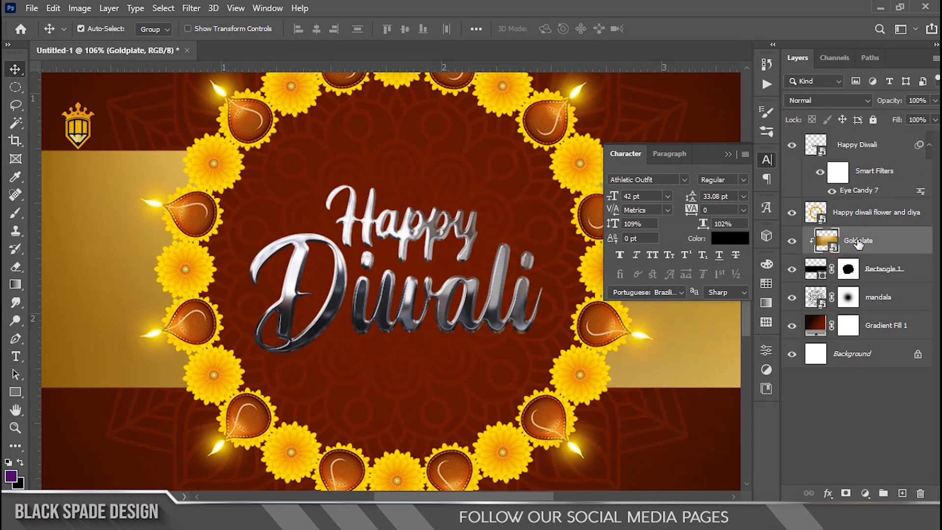
pyautogui.moveTo(863, 142); pyautogui.dragTo(861, 143)
pyautogui.rightClick(865, 144)
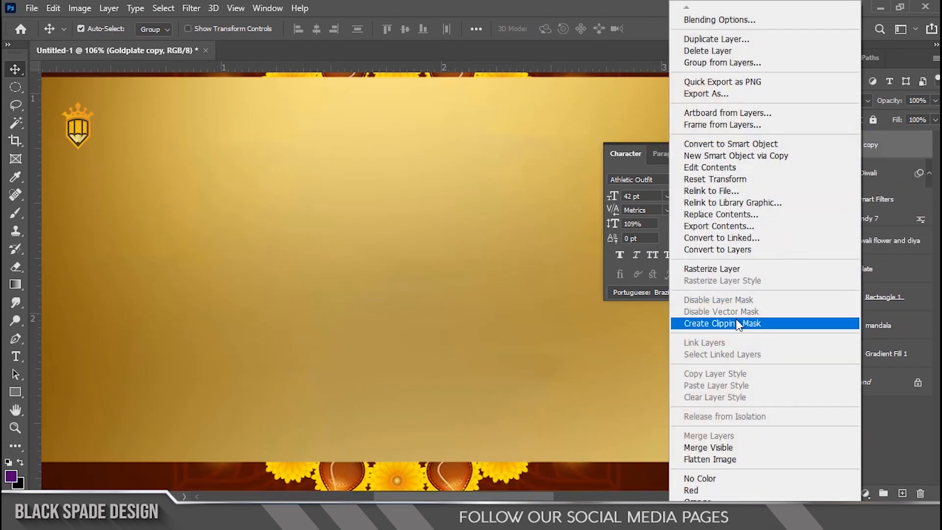
pyautogui.click(711, 323)
pyautogui.click(837, 100)
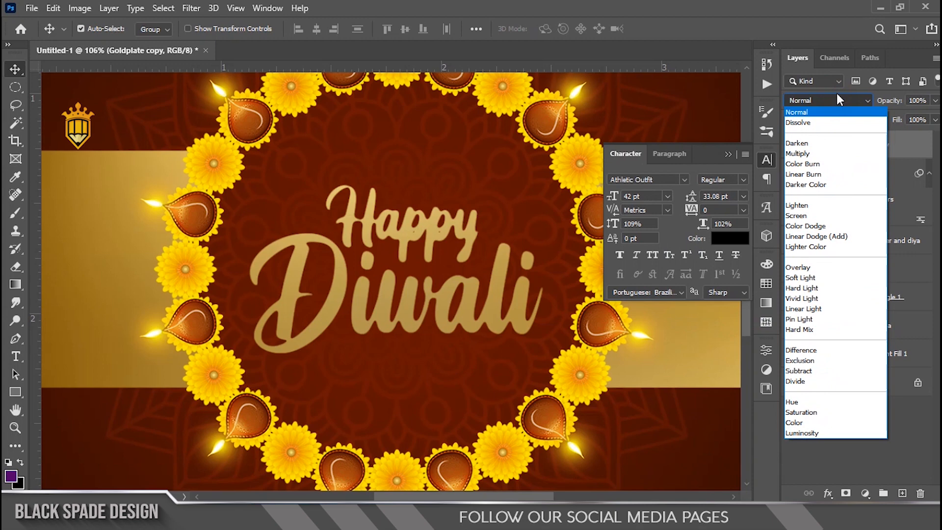
pyautogui.click(806, 298)
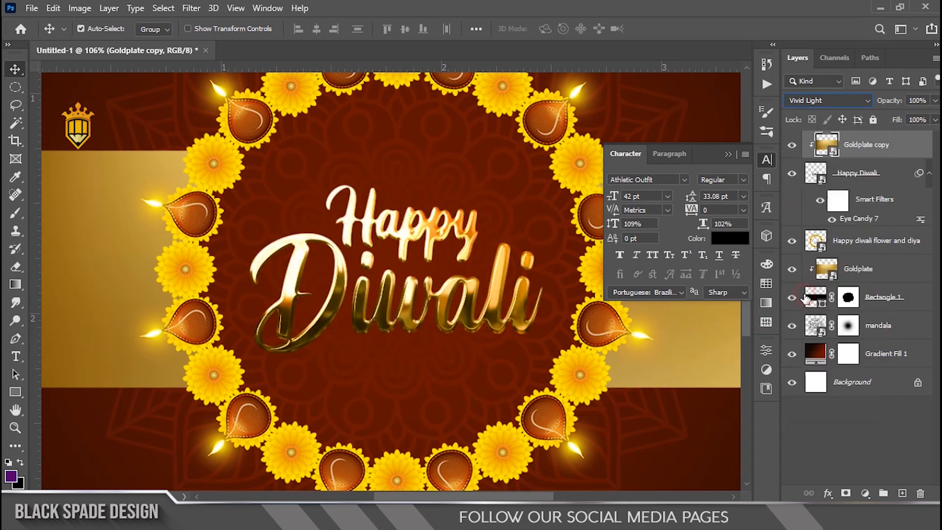
# - Add a black Multiply drop shadow with 68% opacity and an 85° angle to the Happy Diwali layer, then collapse its effects
pyautogui.click(929, 182)
pyautogui.click(863, 179)
pyautogui.click(828, 492)
pyautogui.press('Escape')
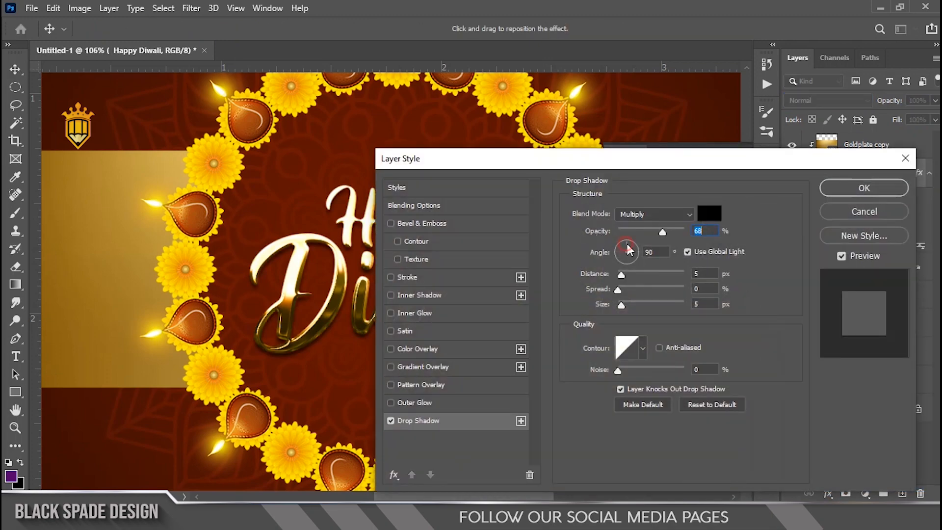
pyautogui.click(630, 249)
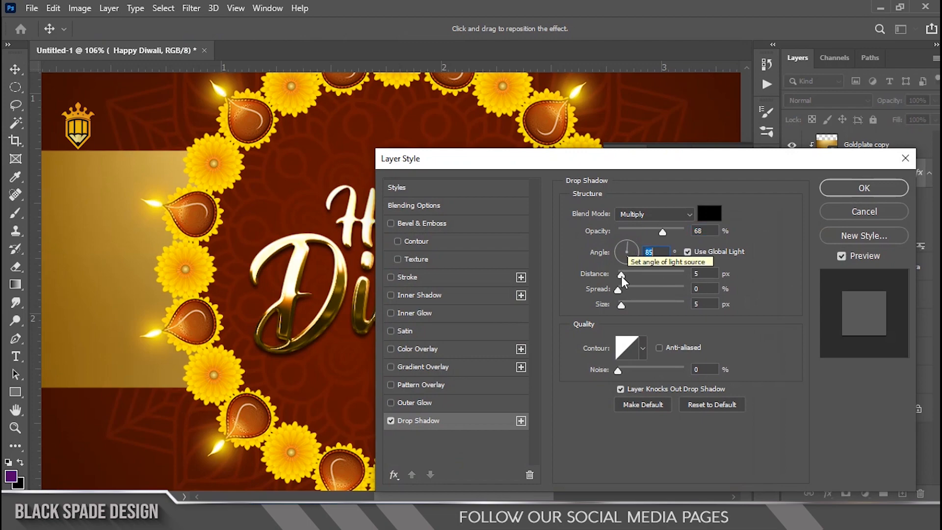
pyautogui.click(863, 188)
pyautogui.scroll(-11, 376, 221)
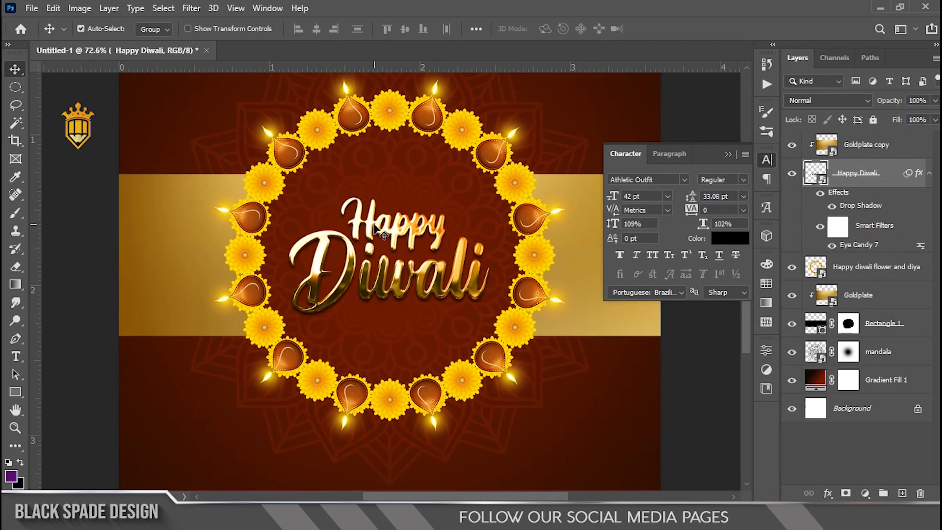
pyautogui.click(928, 175)
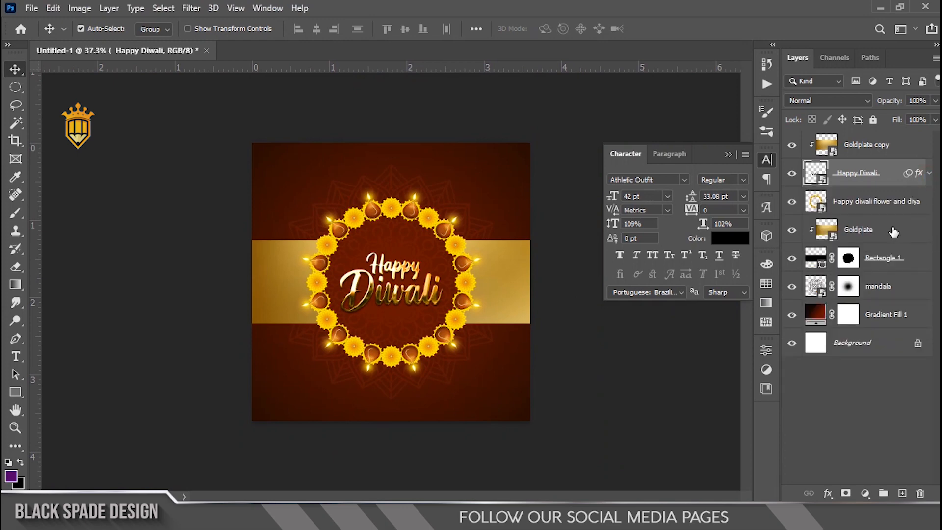
# - Place the "partical" image from the Diwali 23 folder above the Goldplate copy and scale it up beyond the canvas edges
pyautogui.click(886, 148)
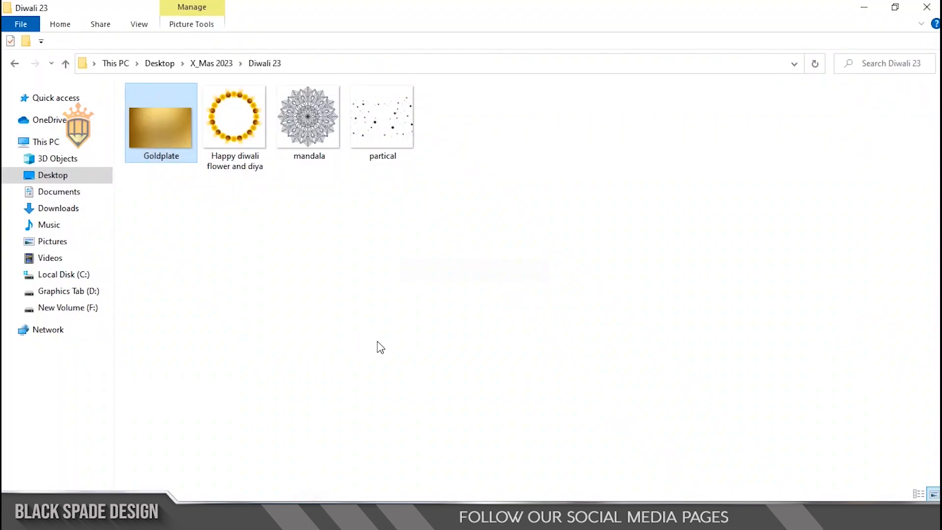
pyautogui.moveTo(381, 133); pyautogui.dragTo(398, 312)
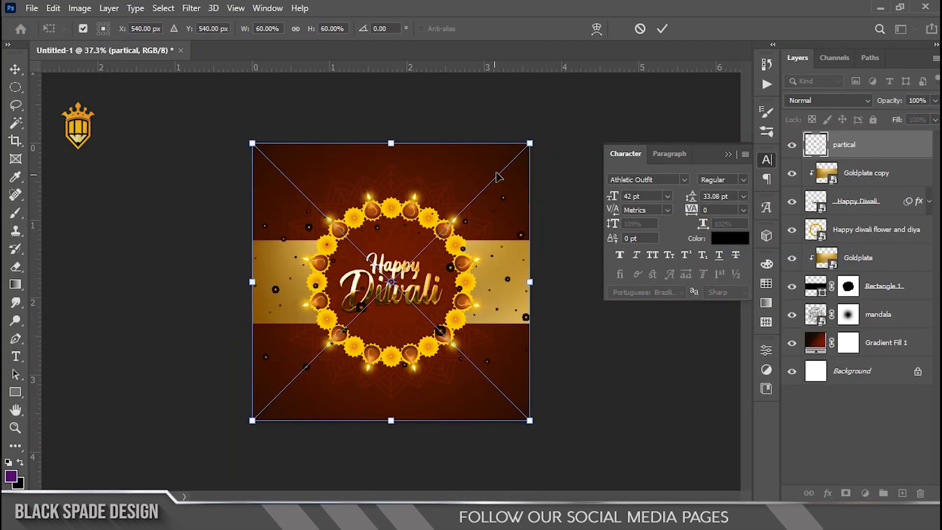
pyautogui.moveTo(528, 142); pyautogui.dragTo(617, 39)
pyautogui.press('Return')
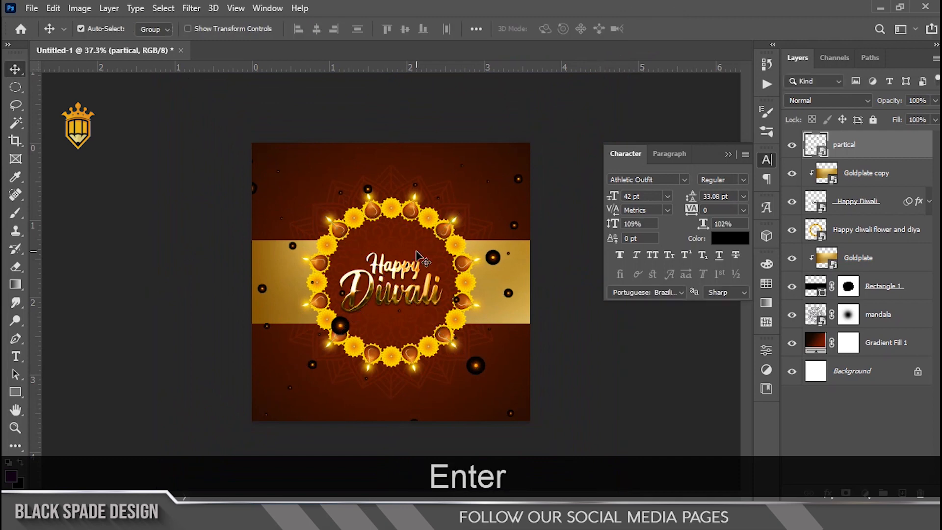
# - Set the partical layer's blend mode to Screen and close the character settings
pyautogui.hotkey('ctrl', '0')
pyautogui.click(841, 100)
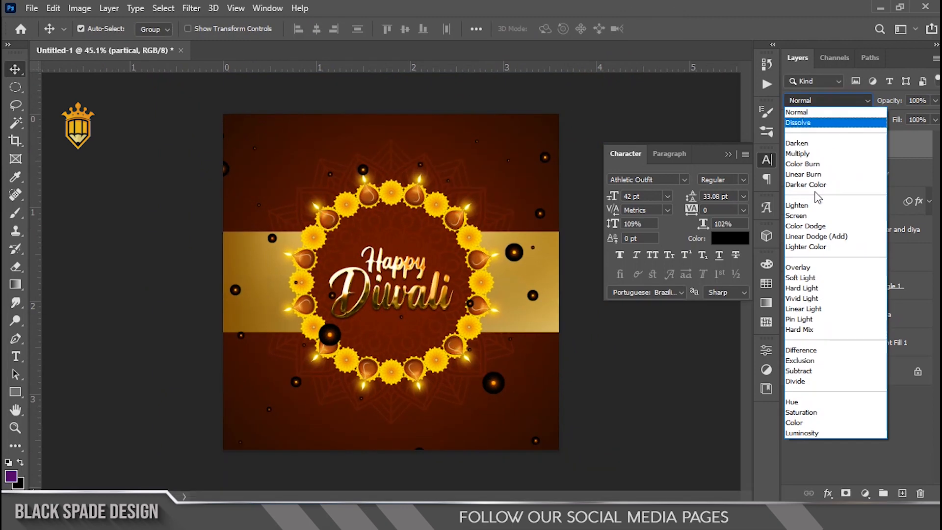
pyautogui.click(804, 215)
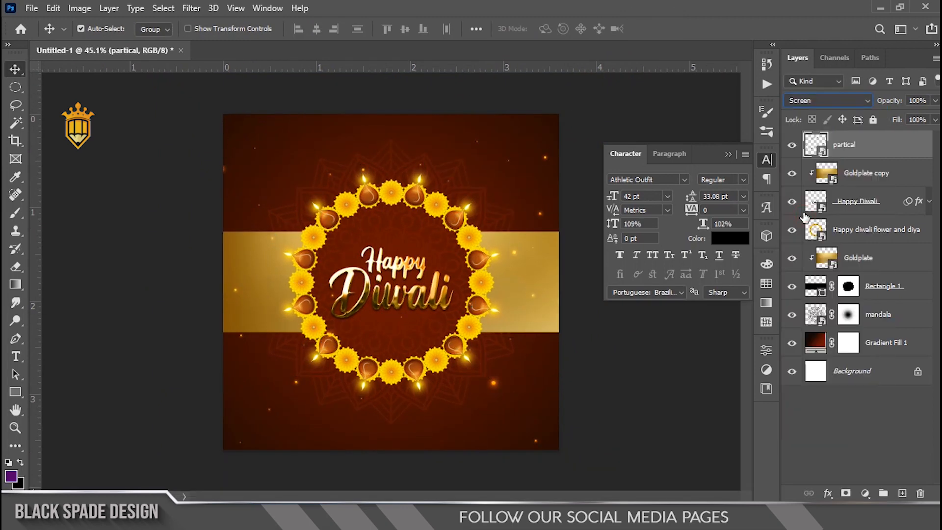
pyautogui.click(729, 155)
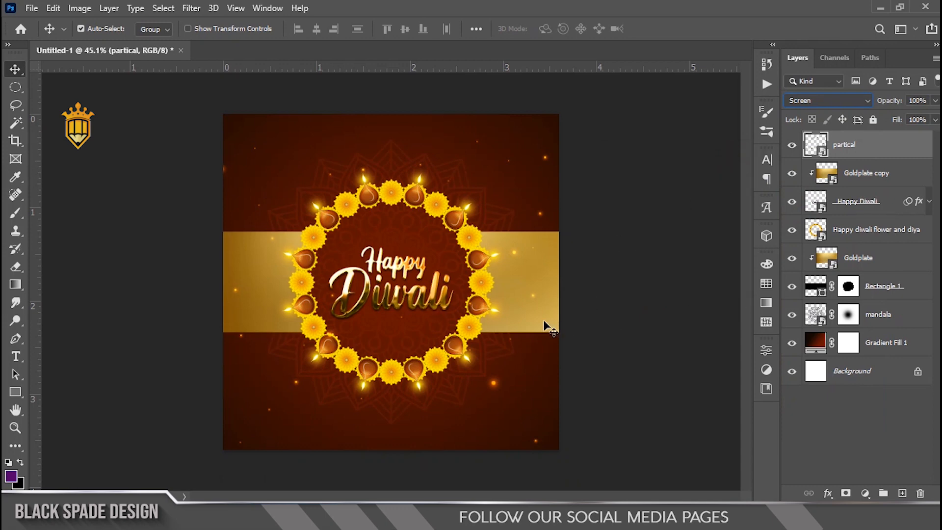
# - Select all layers from mandala up to partical and scale them together from the centre to 106.88%
pyautogui.click(441, 357)
pyautogui.scroll(-2, 441, 357)
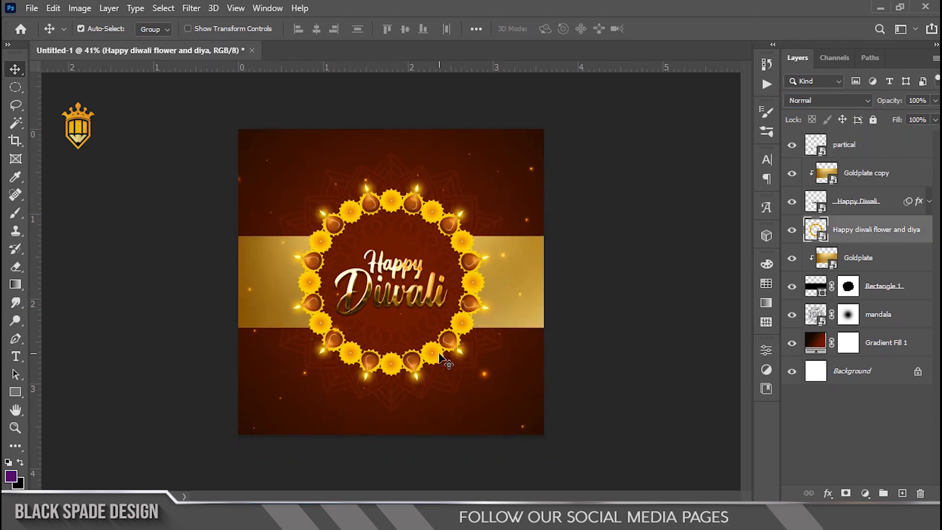
pyautogui.click(878, 316)
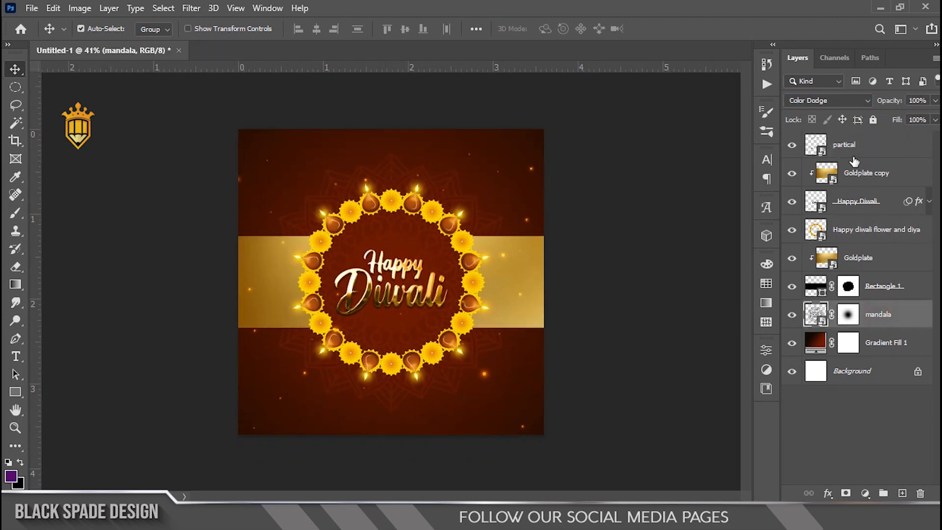
pyautogui.keyDown('shift'); pyautogui.click(851, 156); pyautogui.keyUp('shift')
pyautogui.hotkey('ctrl', 't')
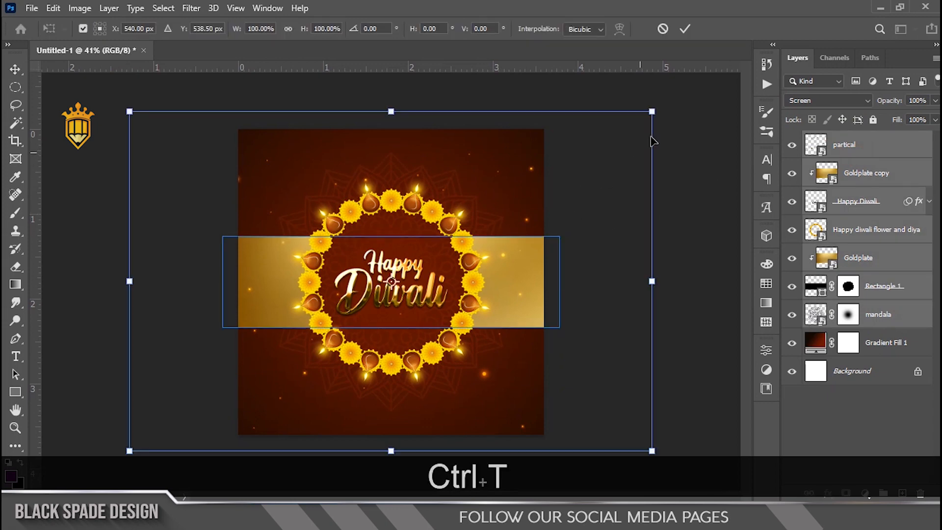
pyautogui.moveTo(652, 110); pyautogui.dragTo(669, 98)
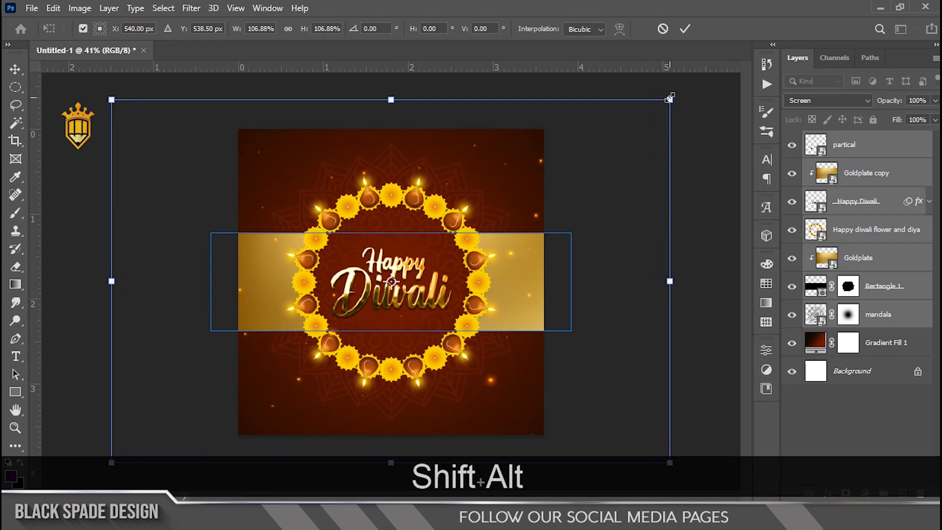
pyautogui.press('Return')
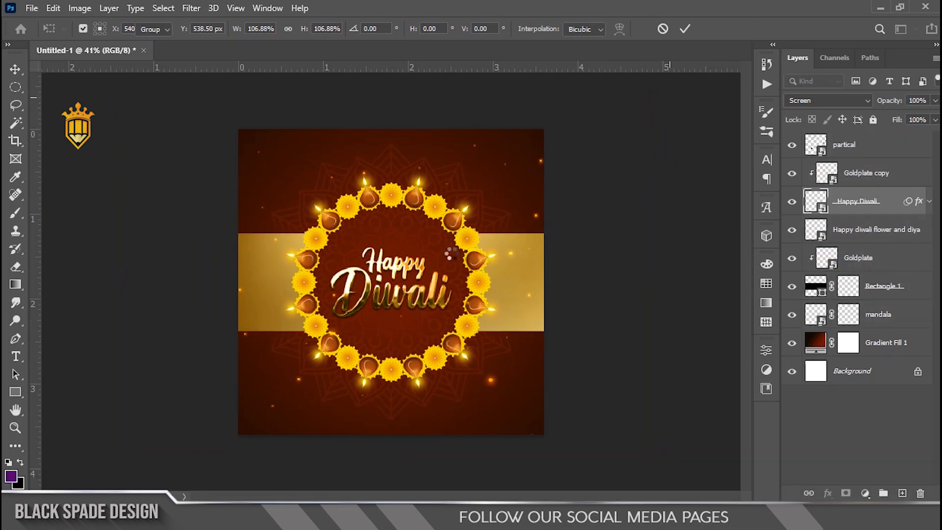
# - Start a centred text line below "Diwali" above the partical layer, with 15 pt size and yellow f9e300 sampled from a flower
pyautogui.scroll(-1, 424, 293)
pyautogui.scroll(9, 384, 298)
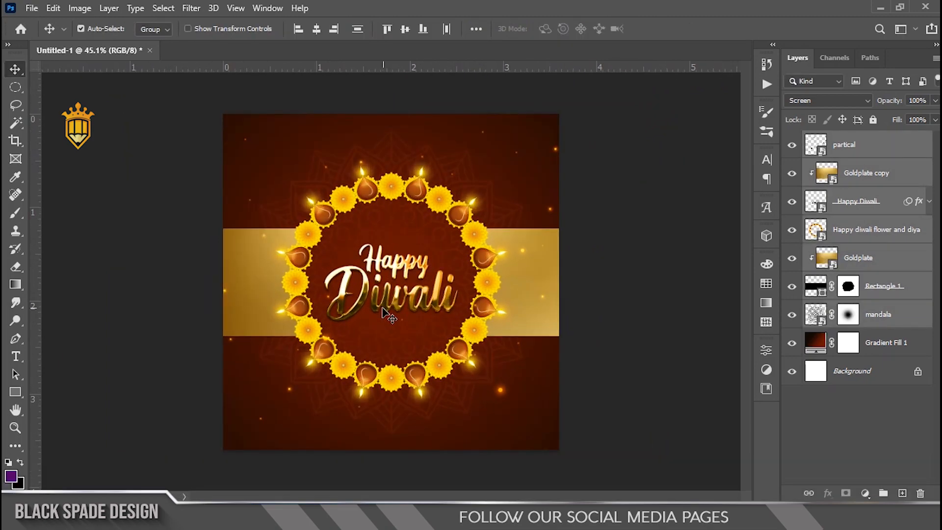
pyautogui.moveTo(382, 312); pyautogui.dragTo(380, 222)
pyautogui.scroll(3, 388, 255)
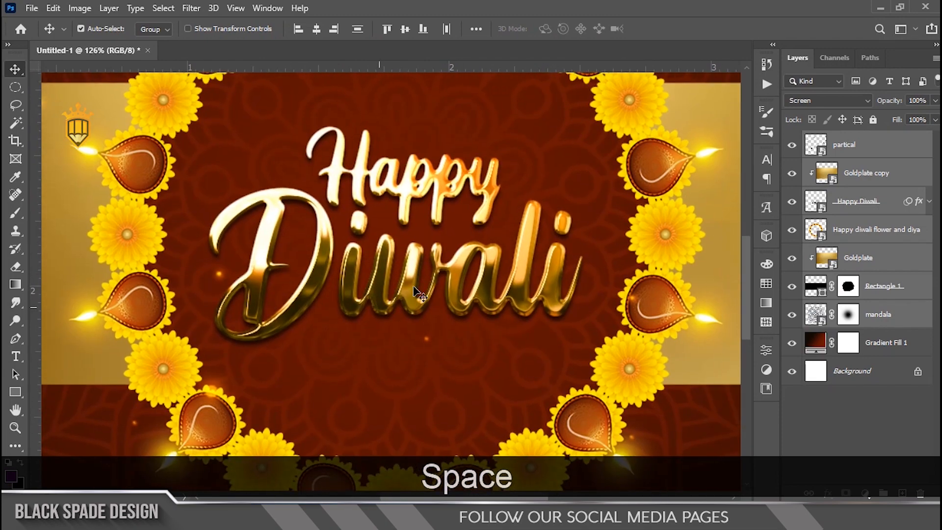
pyautogui.click(856, 145)
pyautogui.scroll(2, 466, 351)
pyautogui.press('t')
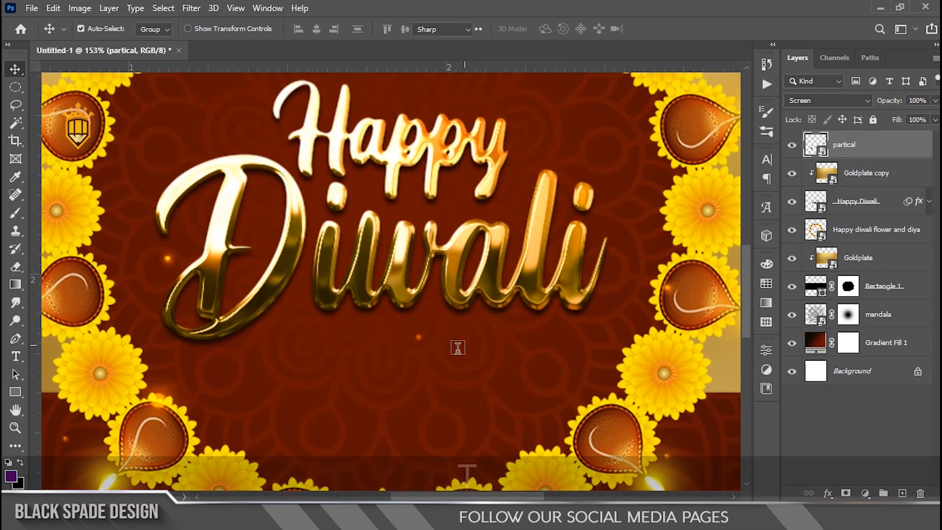
pyautogui.click(383, 391)
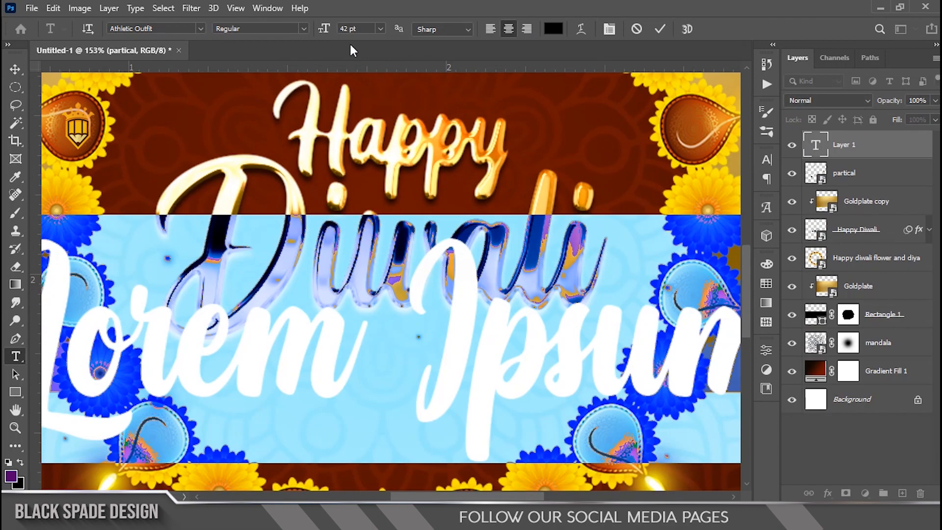
pyautogui.moveTo(321, 30); pyautogui.dragTo(287, 38)
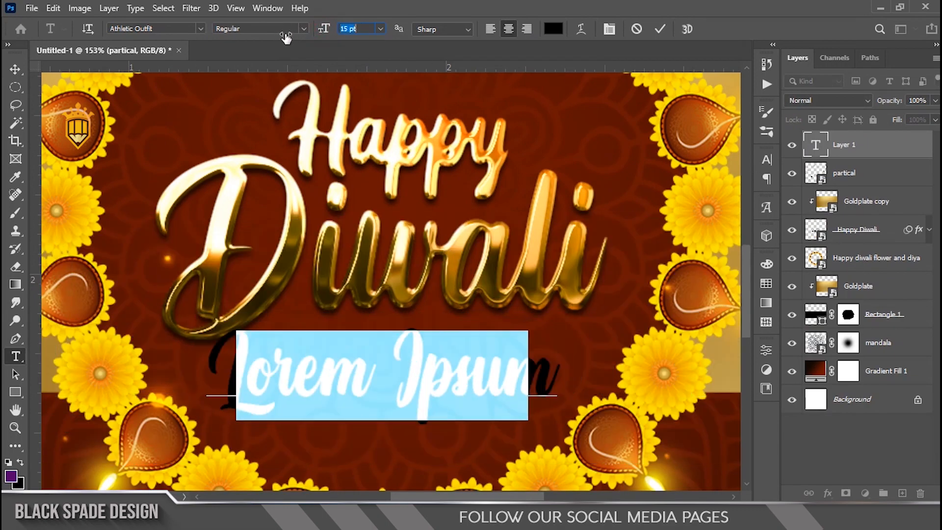
pyautogui.click(553, 29)
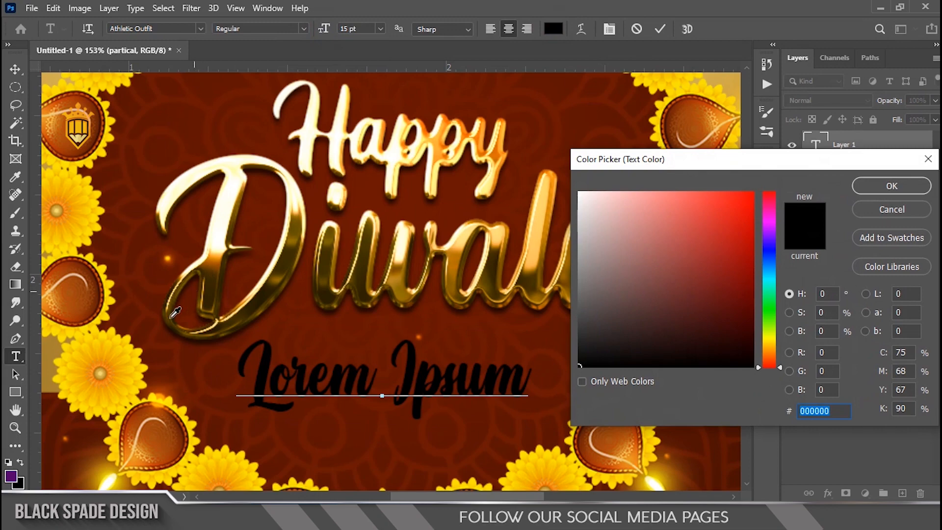
pyautogui.click(127, 337)
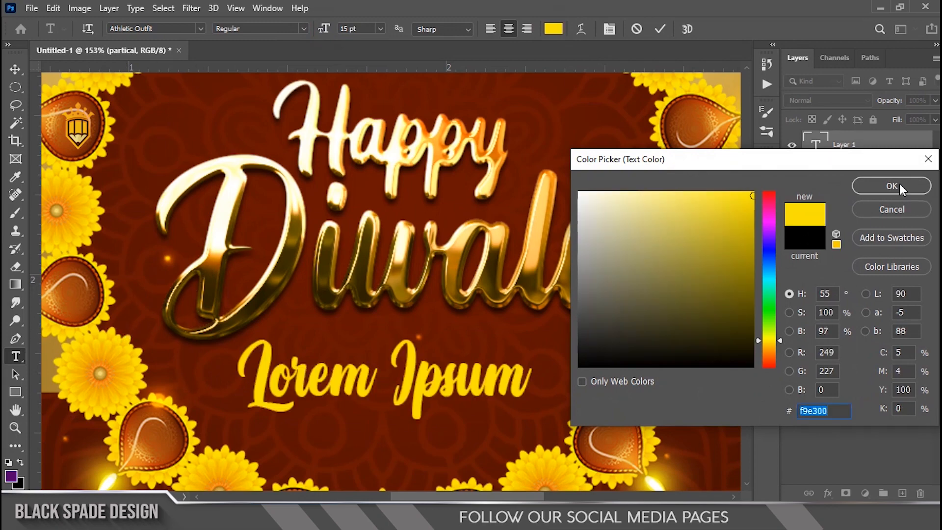
pyautogui.click(891, 187)
# - Enter "festival light" in the new text line, format it as all-caps Bahnschrift at 5 pt and commit it
pyautogui.write('festival light')
pyautogui.hotkey('ctrl', 'a')
pyautogui.click(608, 29)
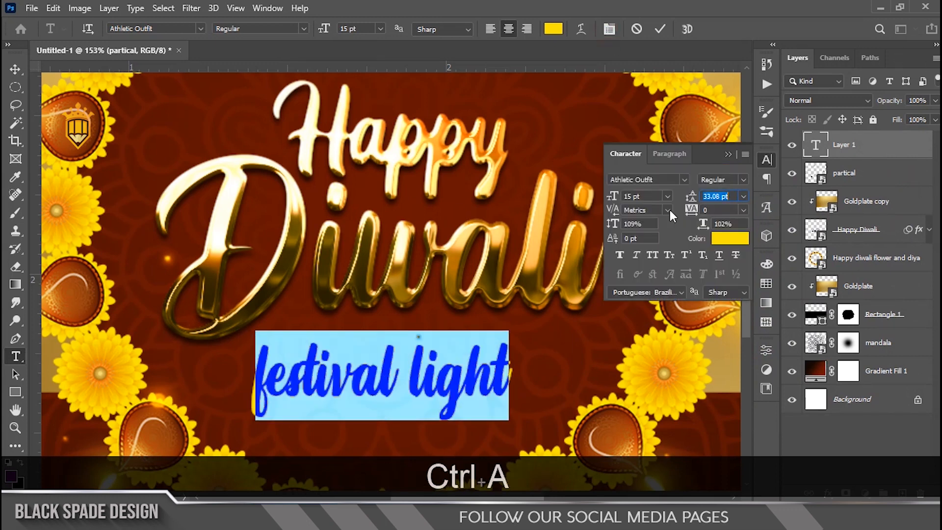
pyautogui.click(653, 255)
pyautogui.click(681, 179)
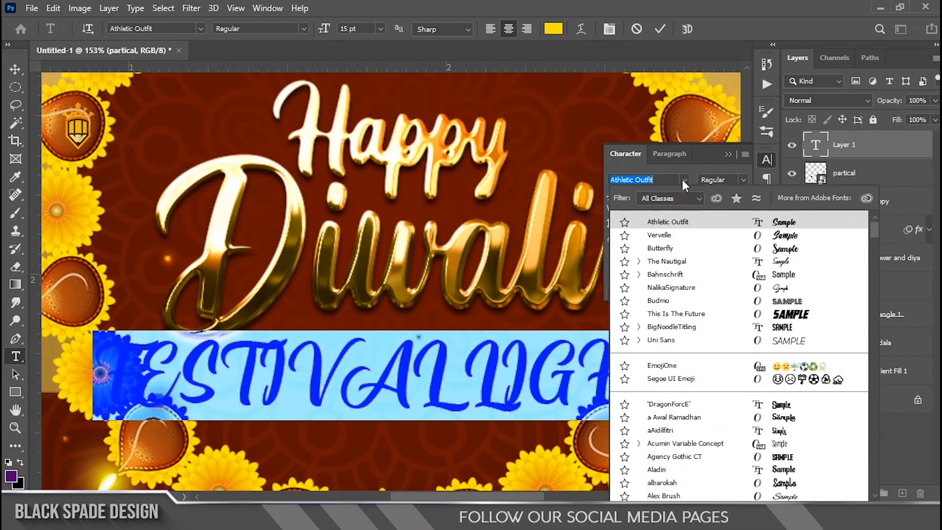
pyautogui.click(665, 274)
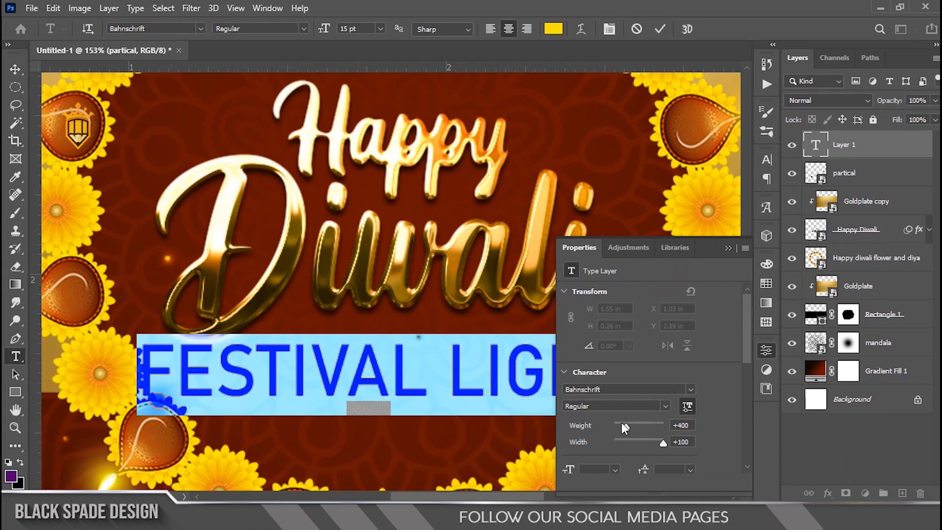
pyautogui.moveTo(321, 33); pyautogui.dragTo(320, 35)
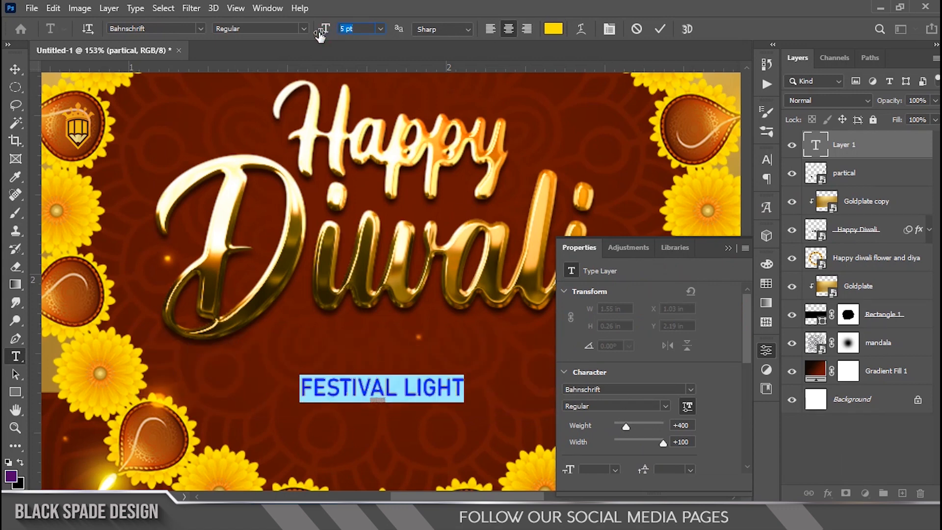
pyautogui.click(657, 30)
# - Move the FESTIVAL LIGHT text up and slightly right so it sits closer beneath "Diwali"
pyautogui.press('v')
pyautogui.moveTo(427, 389); pyautogui.dragTo(453, 337)
pyautogui.scroll(4, 445, 369)
pyautogui.press('space')
pyautogui.moveTo(445, 369); pyautogui.dragTo(431, 260)
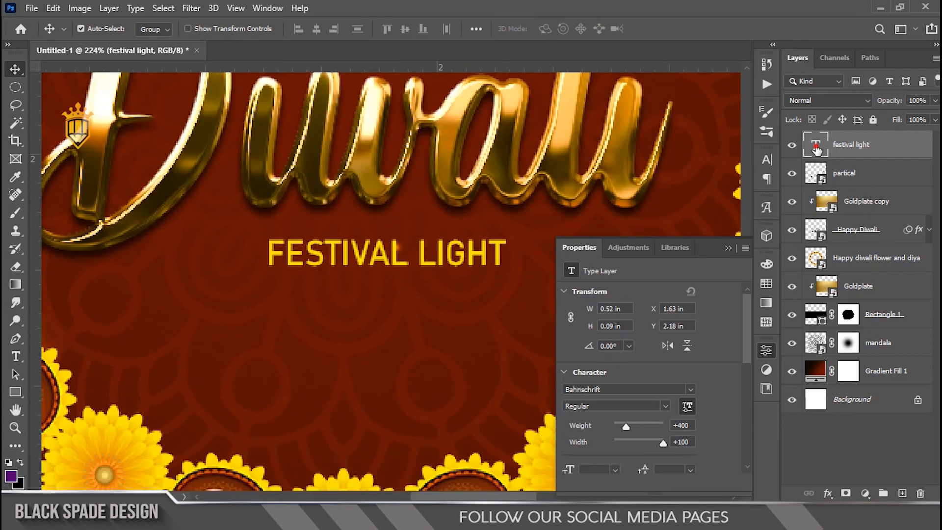
# - Set the FESTIVAL LIGHT text's tracking to 200 and its vertical scale to 100%, and commit the text
pyautogui.doubleClick(814, 146)
pyautogui.click(609, 30)
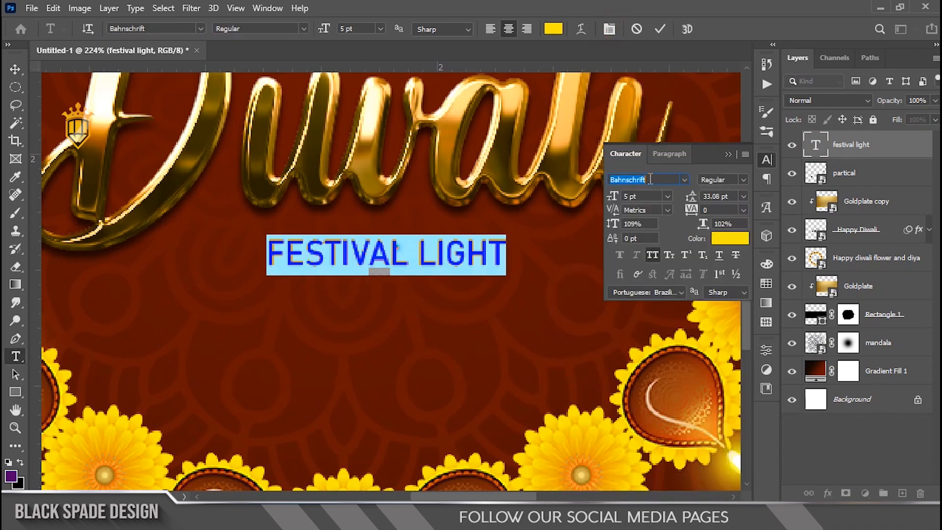
pyautogui.moveTo(691, 210)
pyautogui.mouseDown()
pyautogui.moveTo(704, 211)
pyautogui.moveTo(689, 214)
pyautogui.mouseUp()
pyautogui.click(634, 224)
pyautogui.write('100')
pyautogui.press('Return')
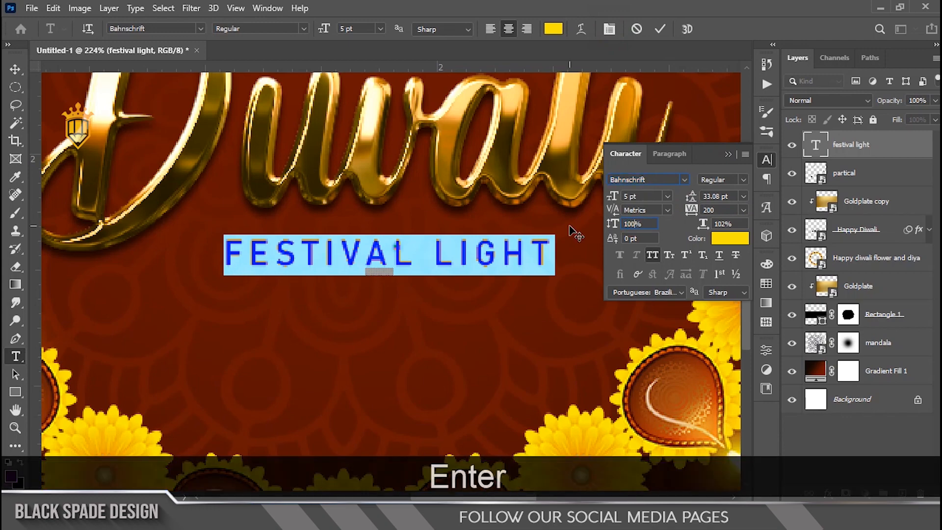
pyautogui.click(660, 30)
# - Shift the FESTIVAL LIGHT text slightly right beneath "Diwali", fit the whole design in view and close the character settings
pyautogui.press('v')
pyautogui.scroll(-3, 457, 256)
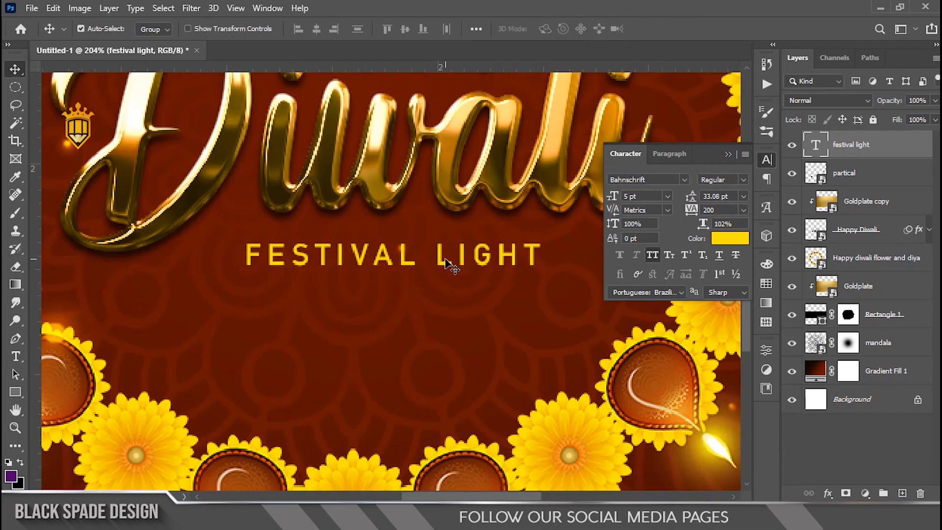
pyautogui.moveTo(463, 259); pyautogui.dragTo(480, 261)
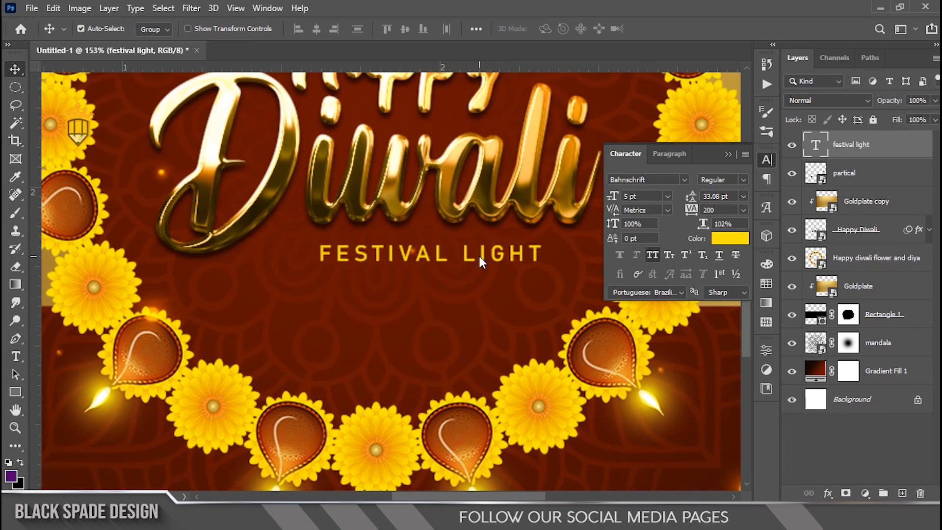
pyautogui.scroll(-5, 478, 254)
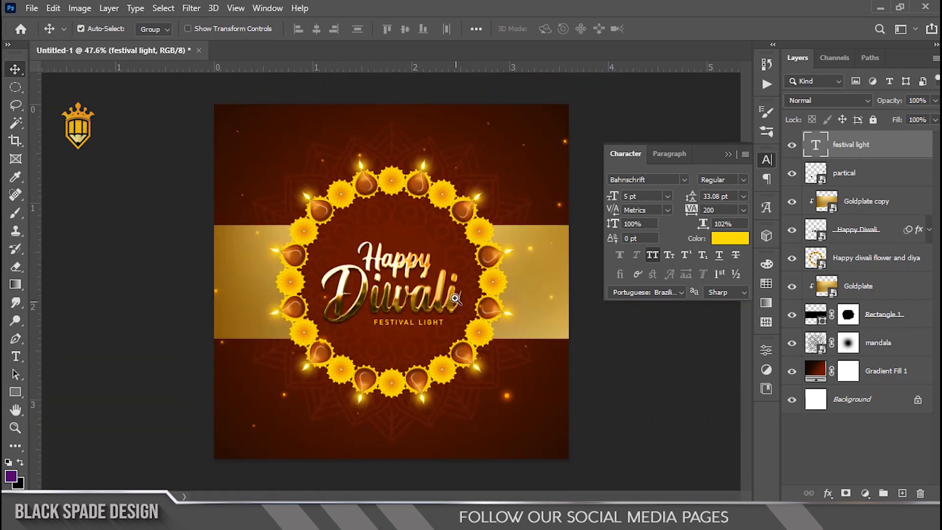
pyautogui.press('z')
pyautogui.rightClick(447, 282)
pyautogui.click(468, 285)
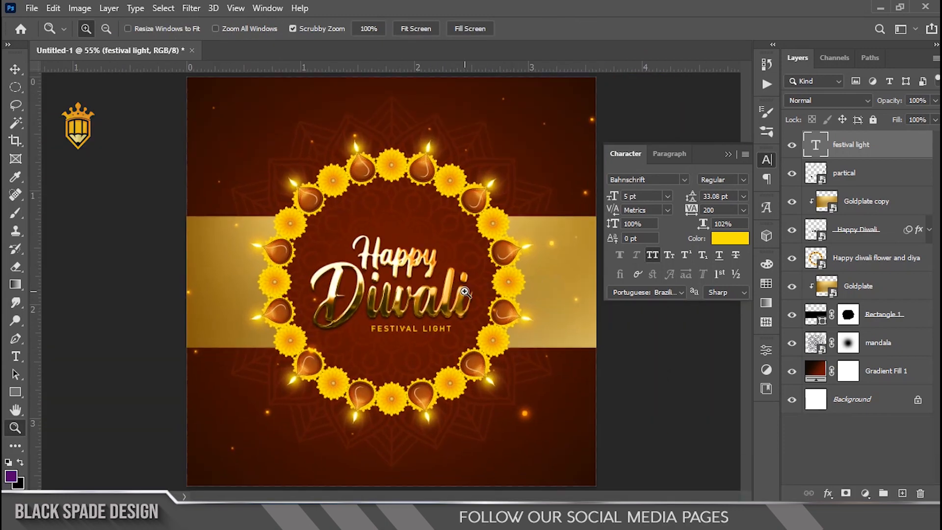
pyautogui.press('v')
pyautogui.click(728, 155)
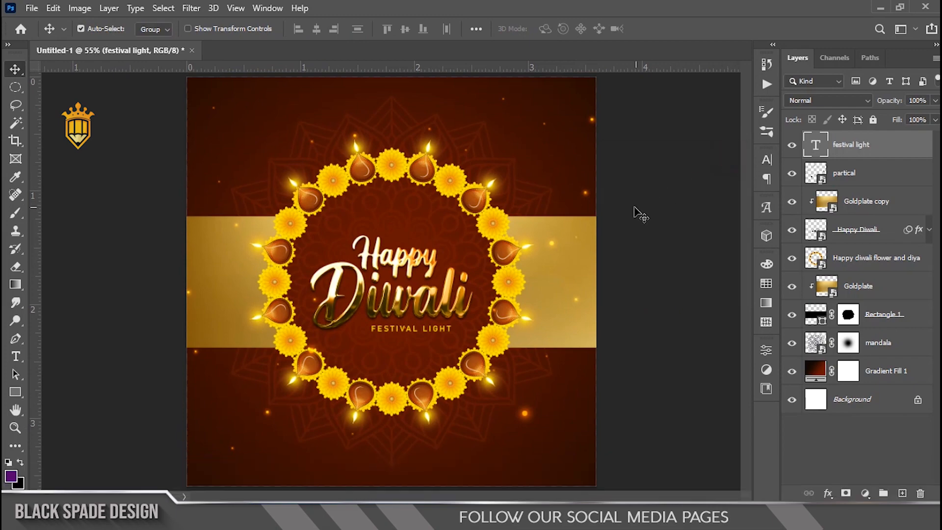